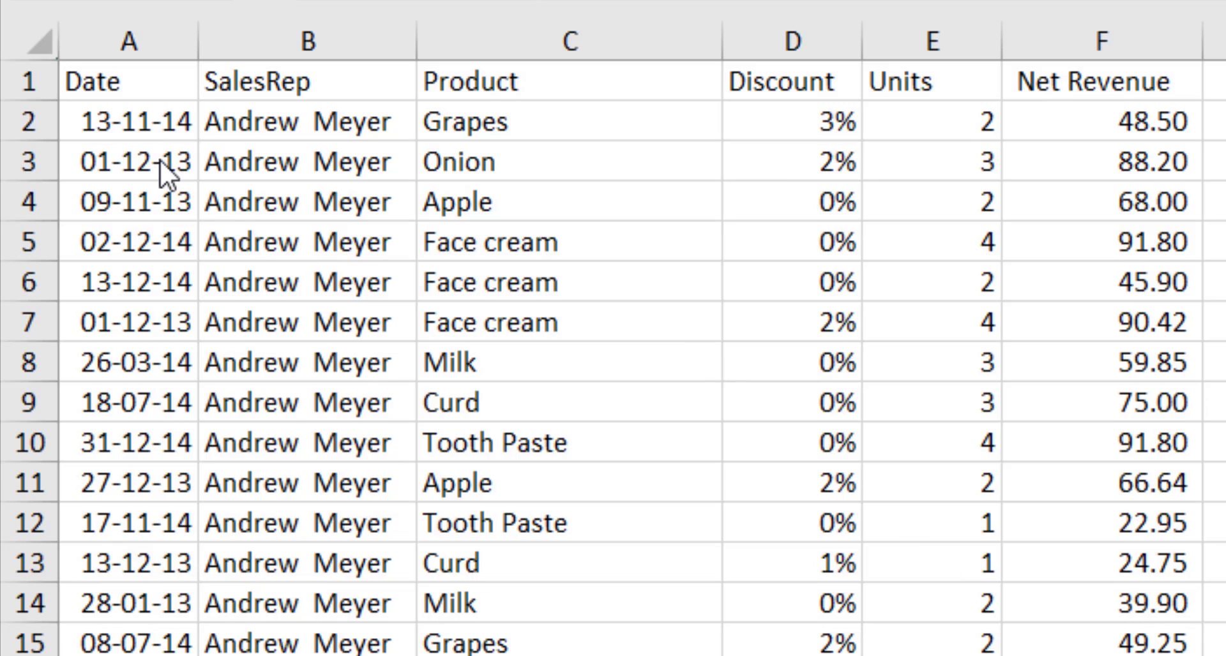
Review the sales data columns SalesRep, Product, Units and Net Revenue from cell A1.
{"action": "key", "text": "ctrl+Home"}
{"action": "left_click", "coordinate": [273, 82]}
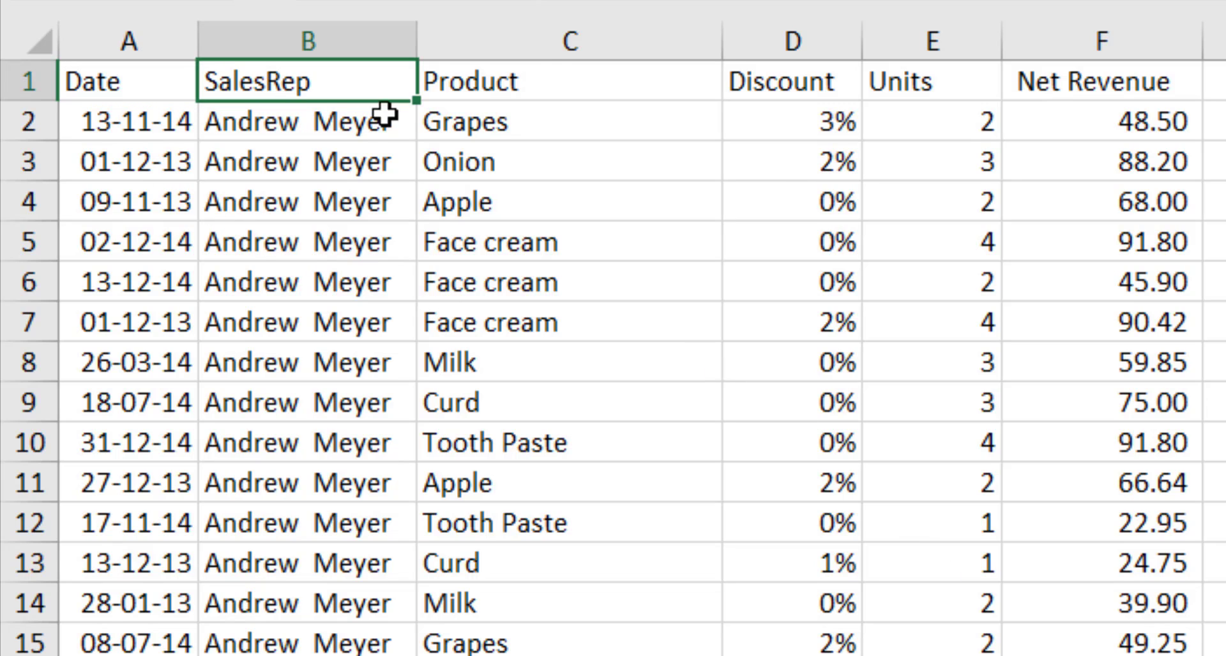
{"action": "left_click", "coordinate": [544, 81]}
{"action": "left_click", "coordinate": [966, 88]}
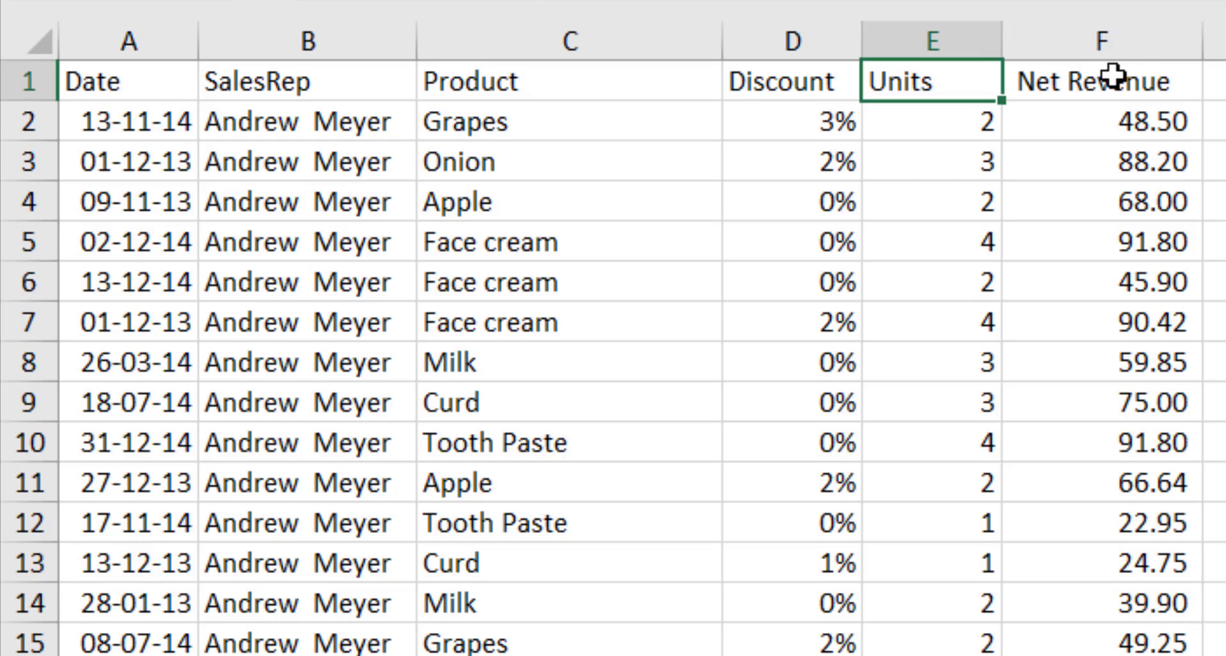
{"action": "left_click", "coordinate": [1113, 77]}
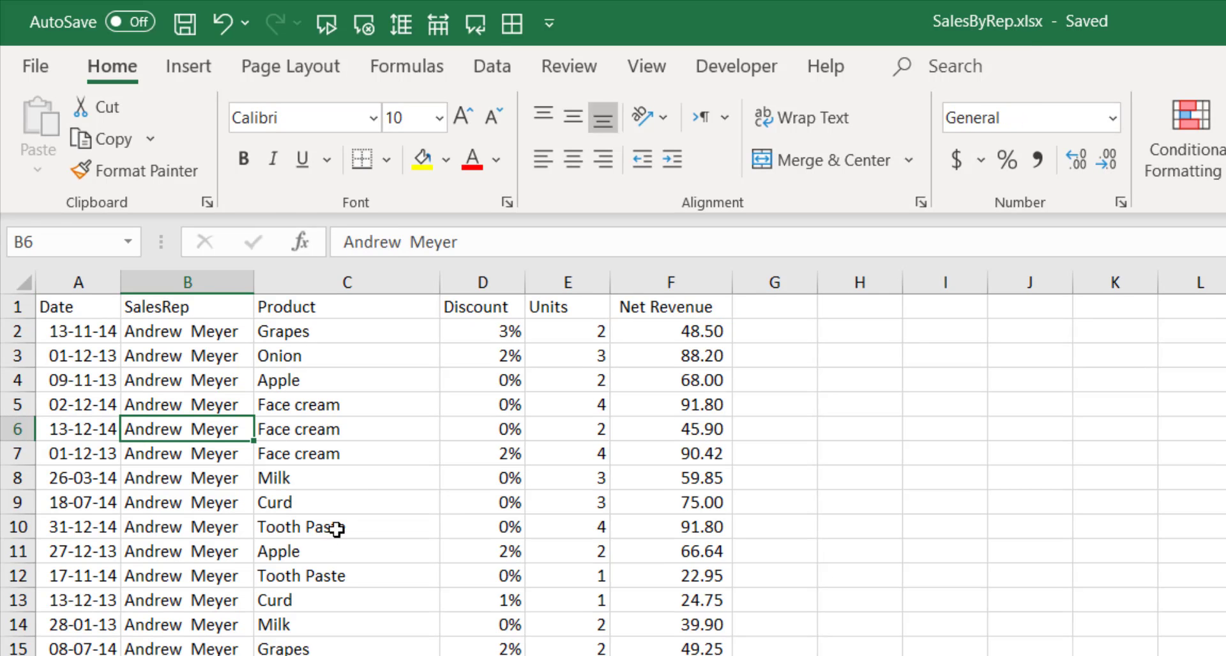
Select the full Data!A1:F201 range and start a PivotTable on a new worksheet.
{"action": "left_click", "coordinate": [306, 561]}
{"action": "left_click", "coordinate": [431, 434]}
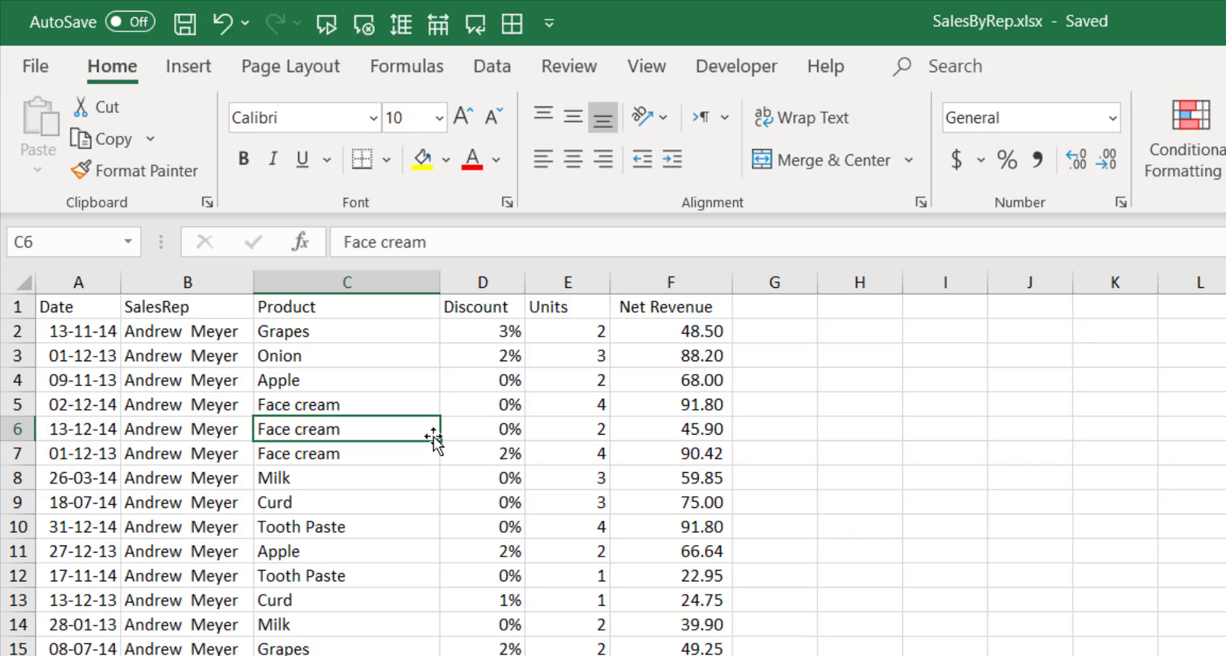
{"action": "key", "text": "ctrl+a"}
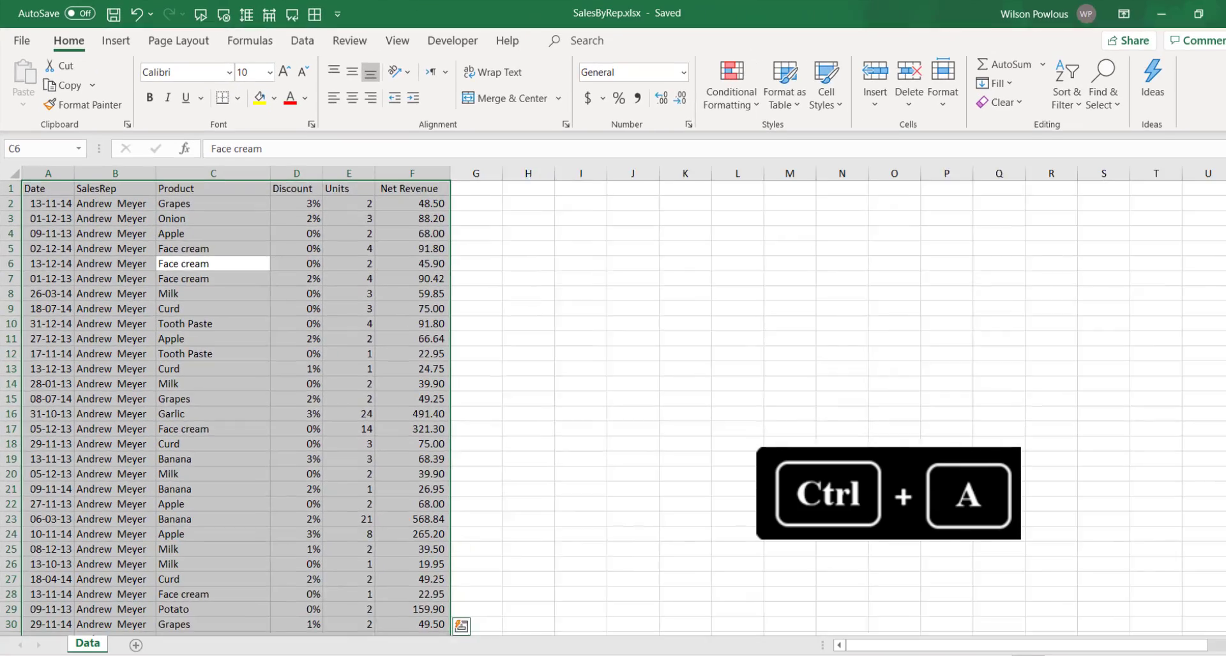
{"action": "left_click_drag", "start_coordinate": [1218, 211], "coordinate": [1142, 195]}
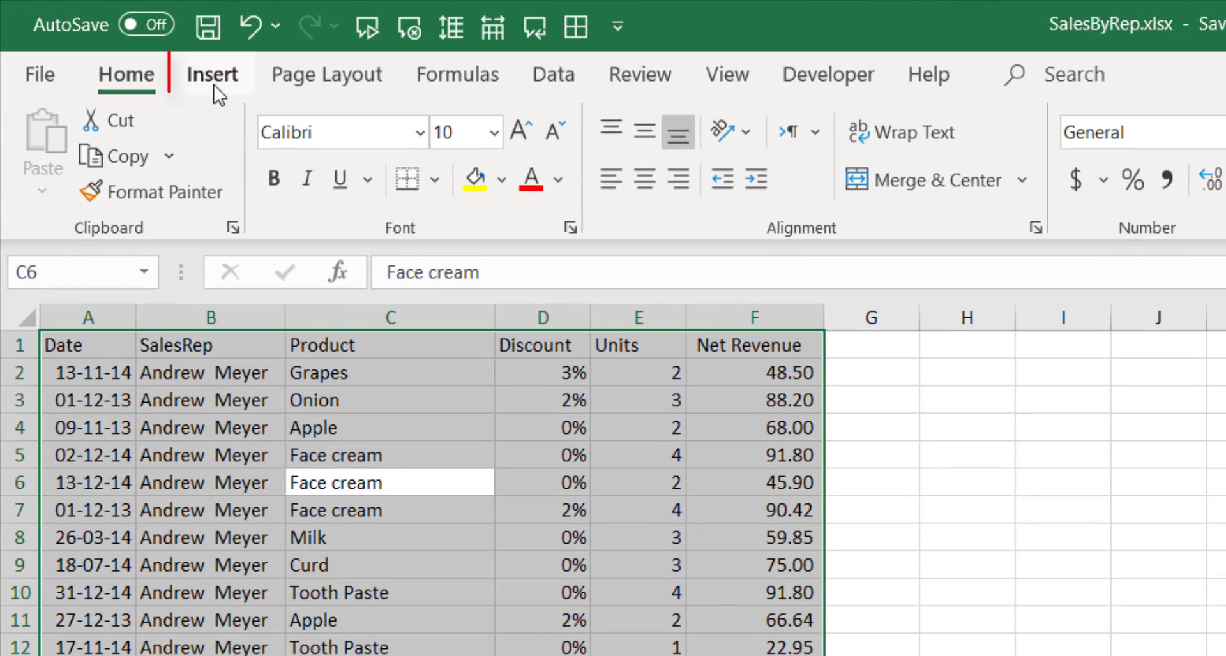
{"action": "left_click", "coordinate": [109, 47]}
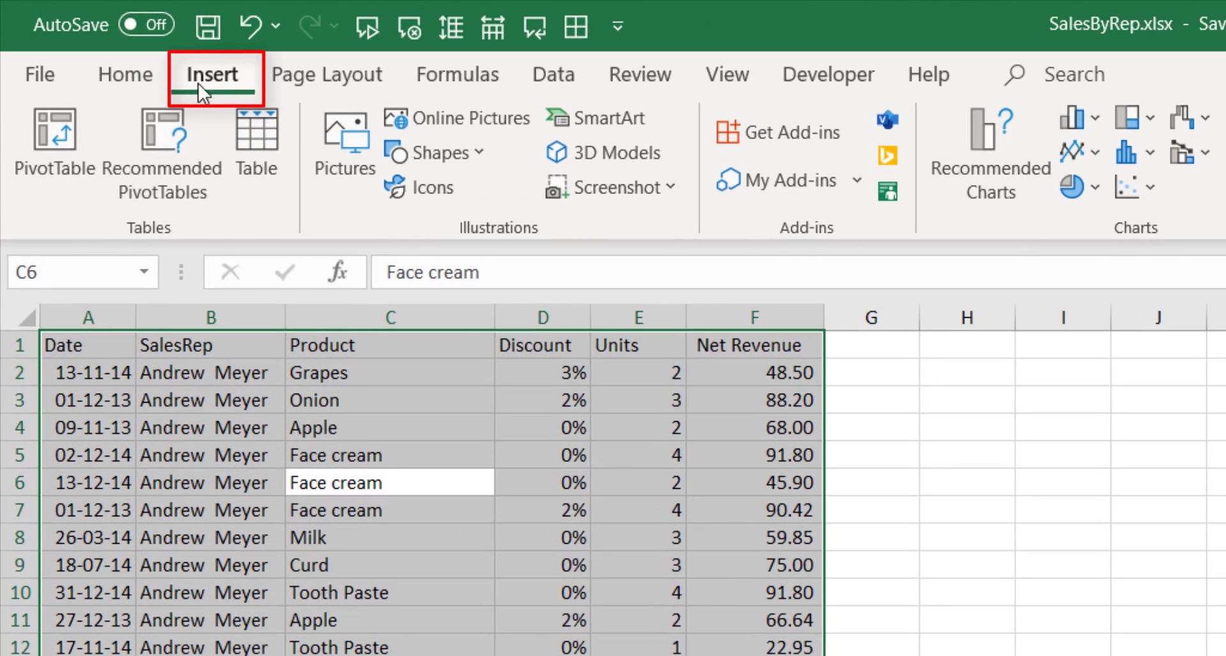
{"action": "left_click", "coordinate": [32, 153]}
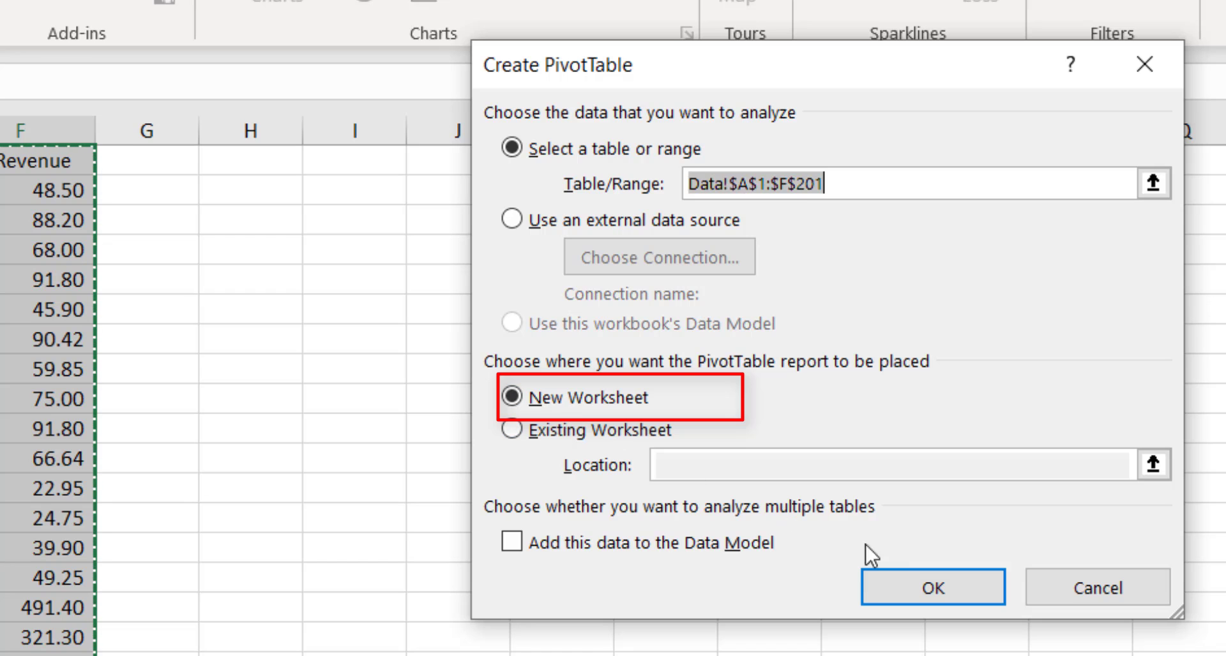
Create the PivotTable with Product in Rows and Net Revenue summed in Values.
{"action": "left_click", "coordinate": [938, 591]}
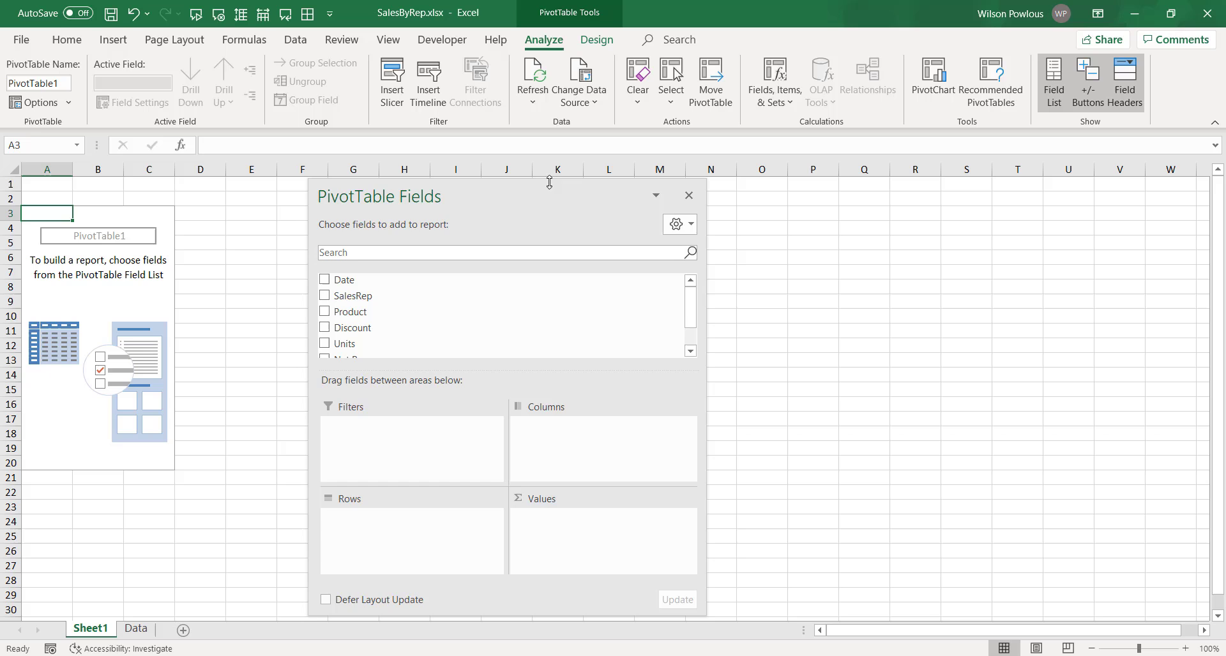
{"action": "left_click_drag", "start_coordinate": [549, 184], "coordinate": [792, 191]}
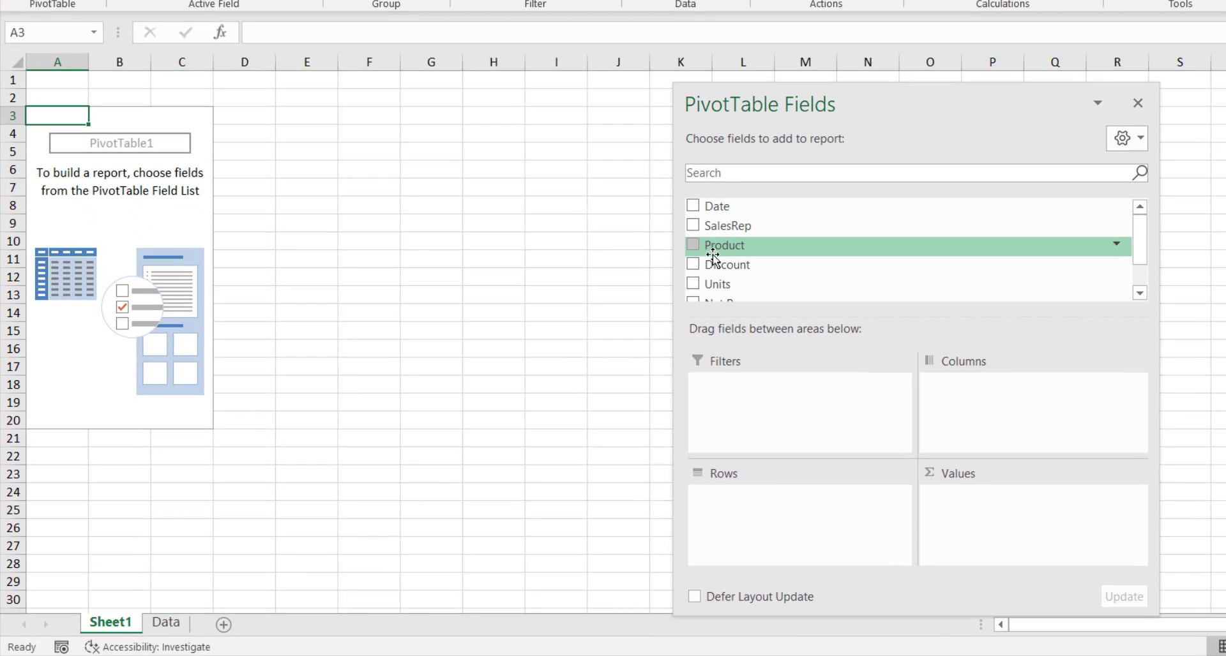
{"action": "left_click_drag", "start_coordinate": [593, 319], "coordinate": [643, 499]}
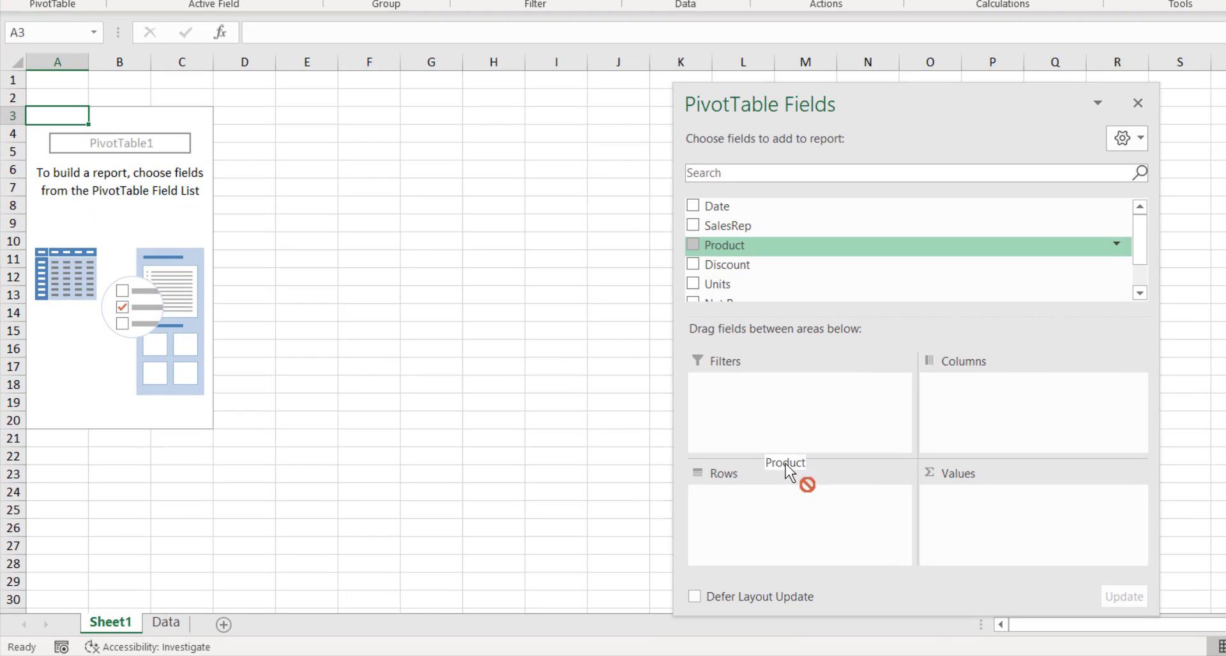
{"action": "left_click_drag", "start_coordinate": [790, 473], "coordinate": [788, 520]}
{"action": "scroll", "coordinate": [760, 293], "scroll_direction": "down", "scroll_amount": 2}
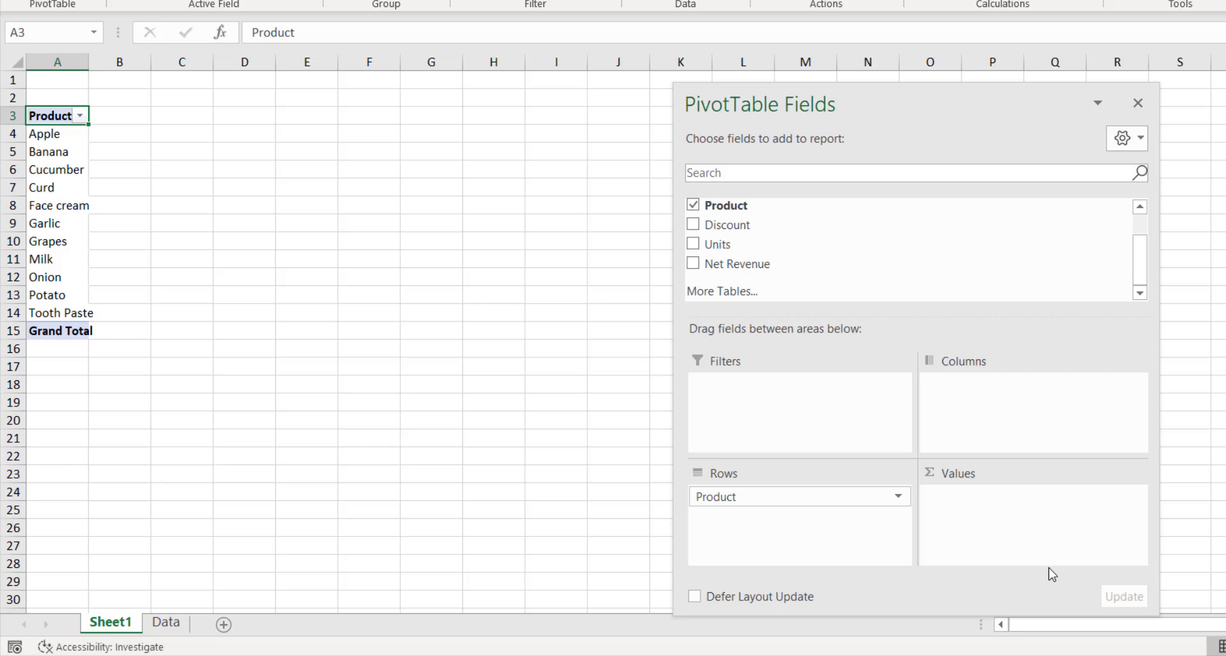
{"action": "left_click_drag", "start_coordinate": [734, 262], "coordinate": [1006, 543]}
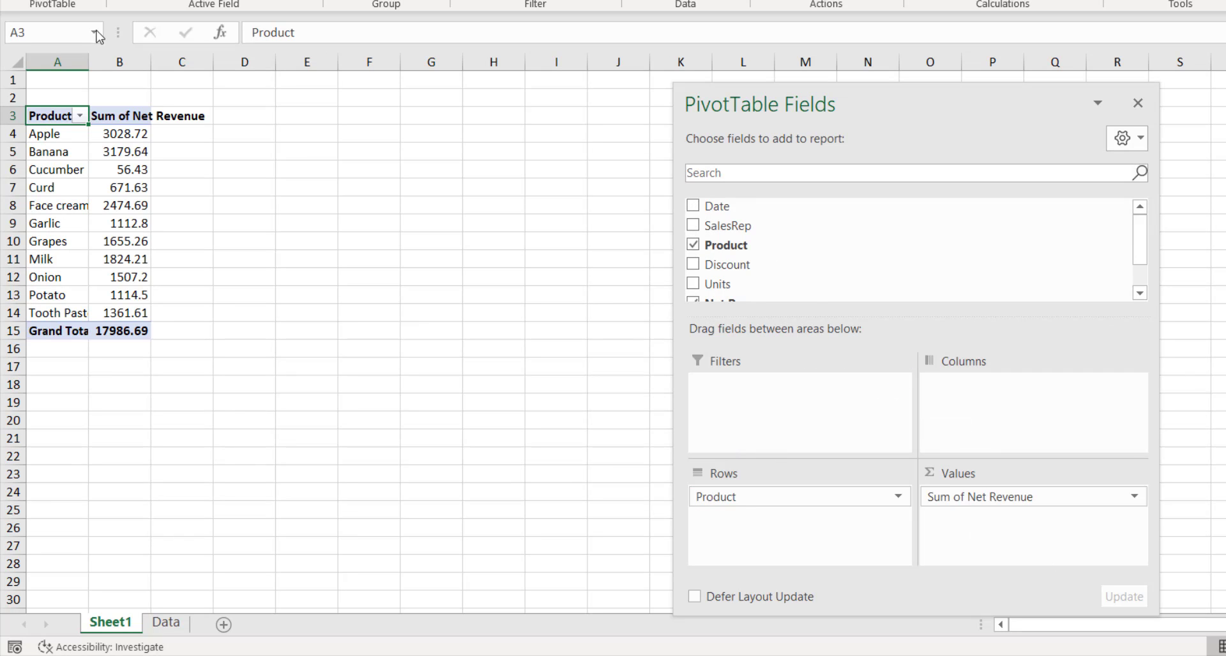
Add SalesRep as columns, widen columns A and B, and check the 17986.69 grand total.
{"action": "double_click", "coordinate": [88, 66]}
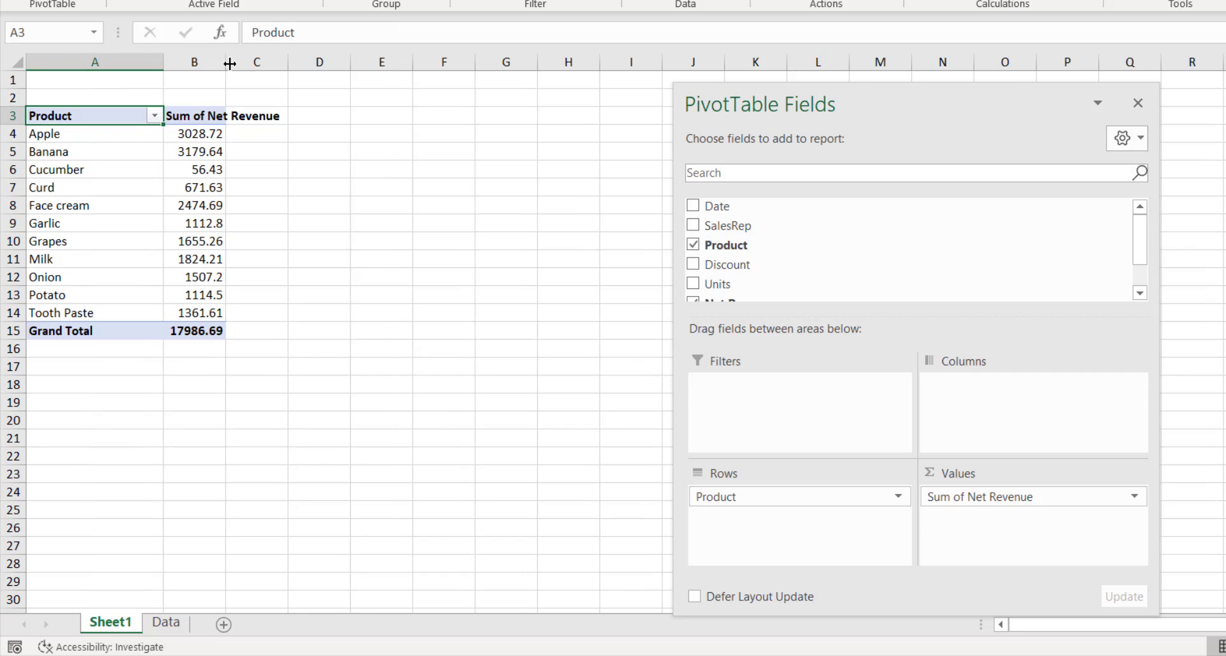
{"action": "left_click_drag", "start_coordinate": [225, 65], "coordinate": [301, 67]}
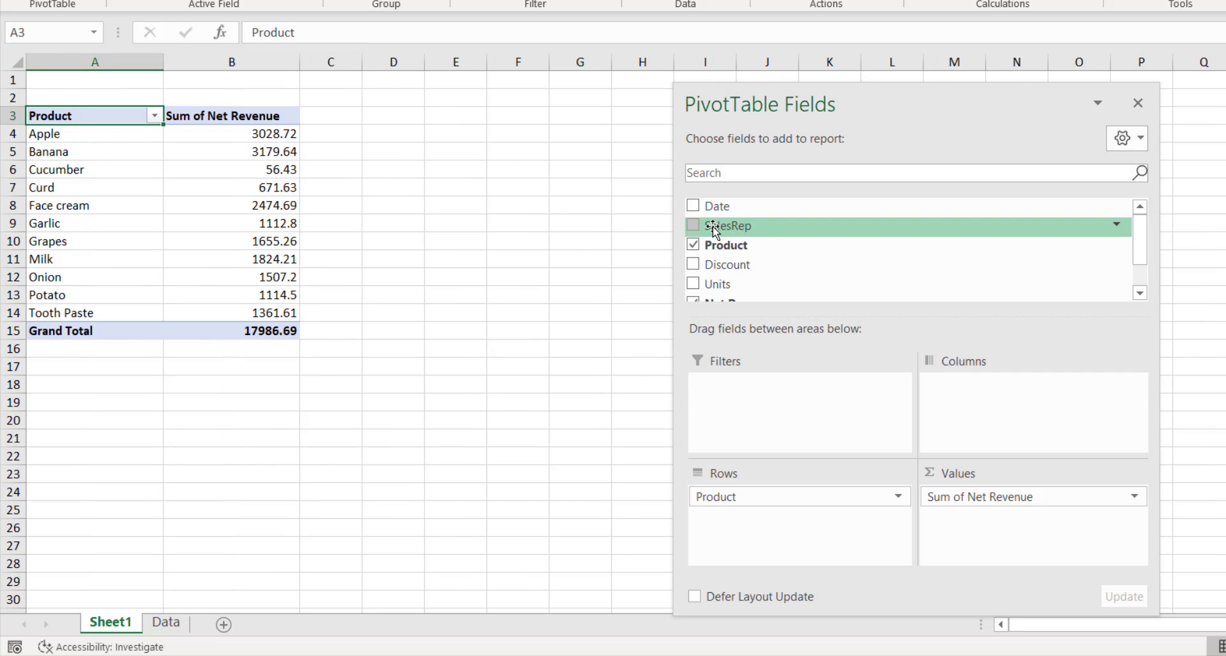
{"action": "left_click_drag", "start_coordinate": [713, 228], "coordinate": [992, 432]}
{"action": "left_click_drag", "start_coordinate": [927, 86], "coordinate": [1164, 74]}
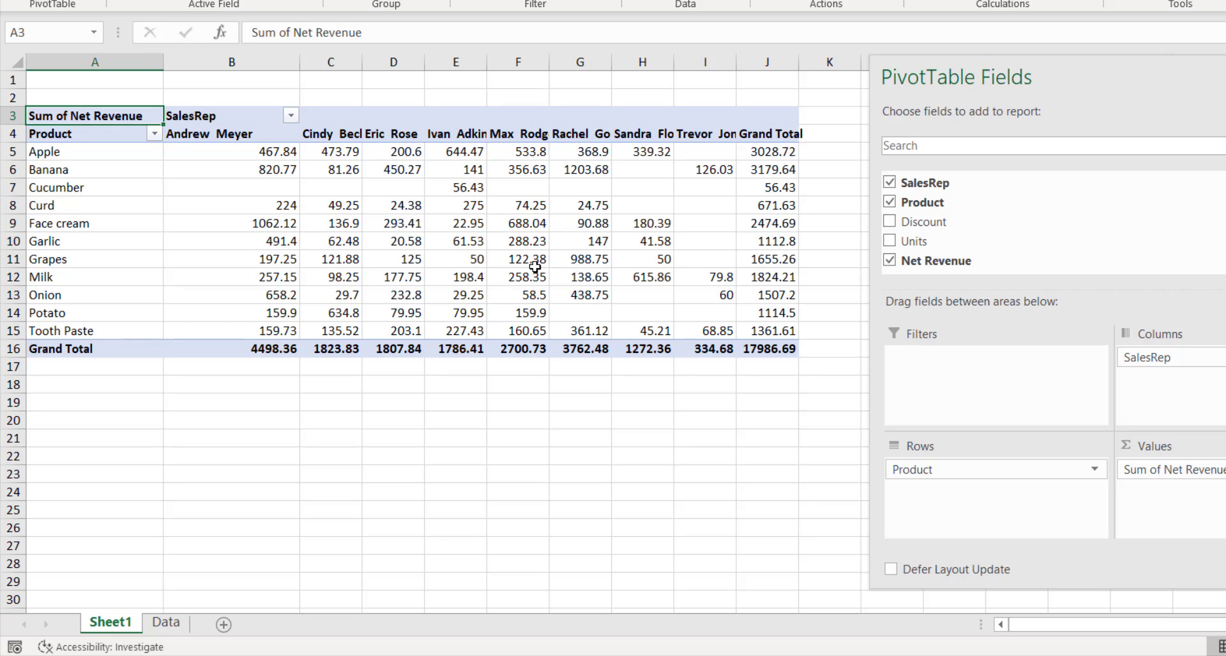
{"action": "left_click", "coordinate": [551, 281]}
{"action": "key", "text": "ctrl+End"}
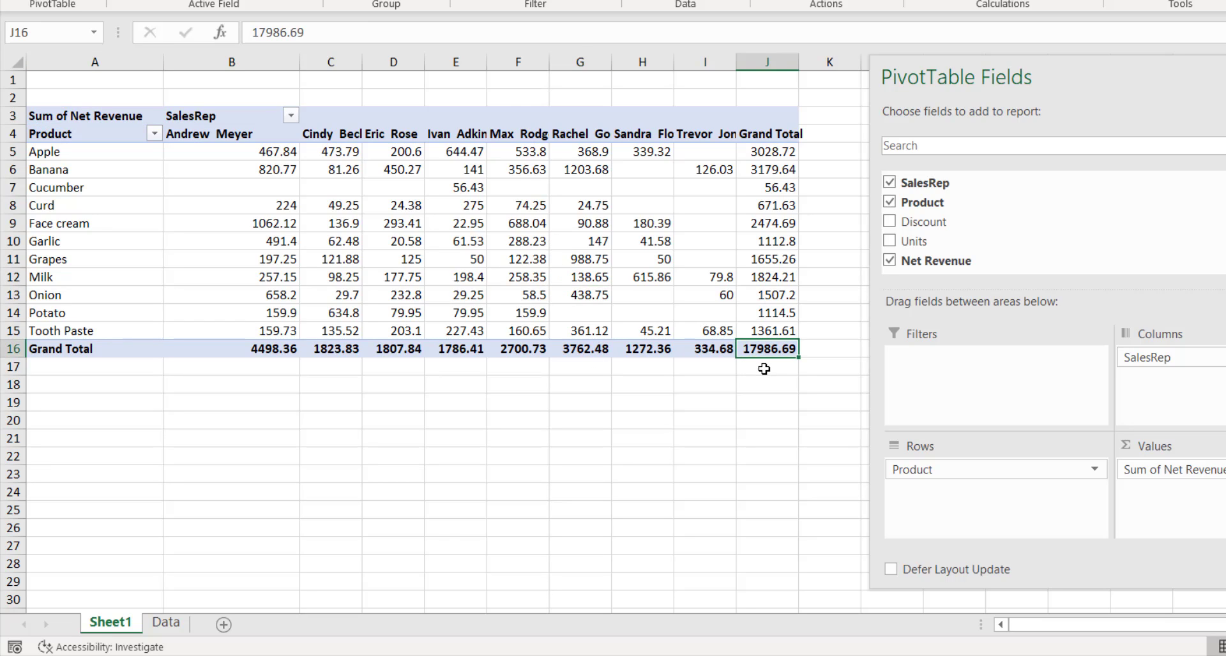
On the Data sheet, check the Net Revenue column sum and go to the last data row.
{"action": "left_click", "coordinate": [168, 624]}
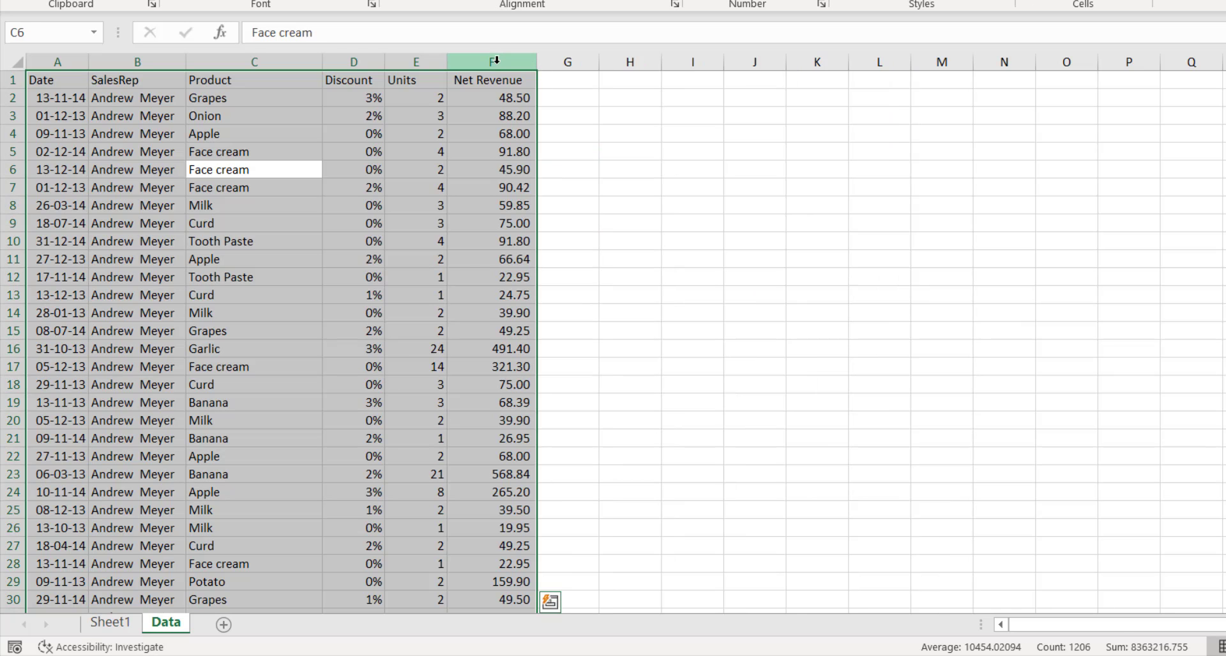
{"action": "left_click", "coordinate": [483, 55]}
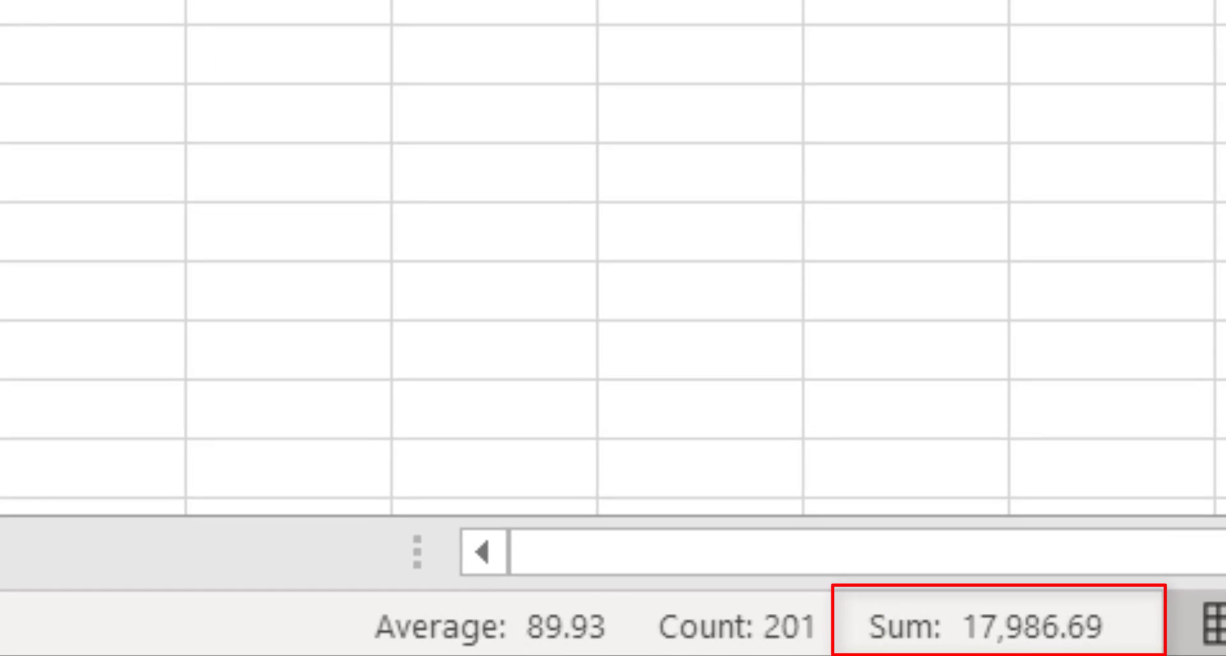
{"action": "left_click", "coordinate": [417, 570]}
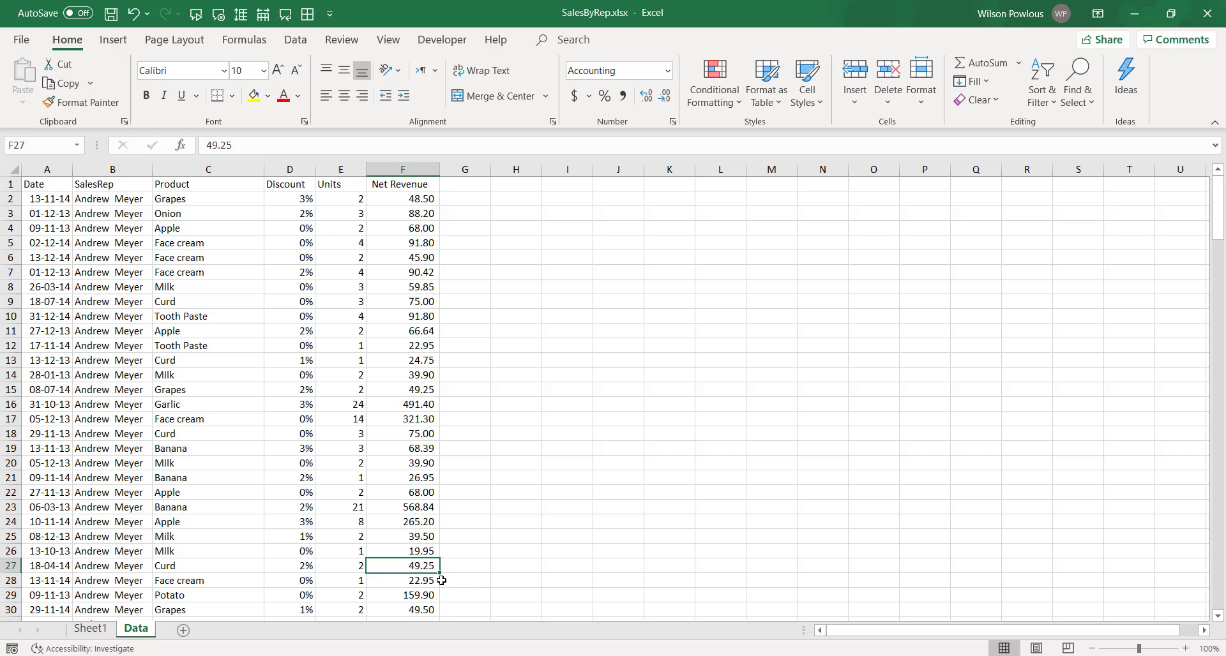
{"action": "key", "text": "ctrl+Down"}
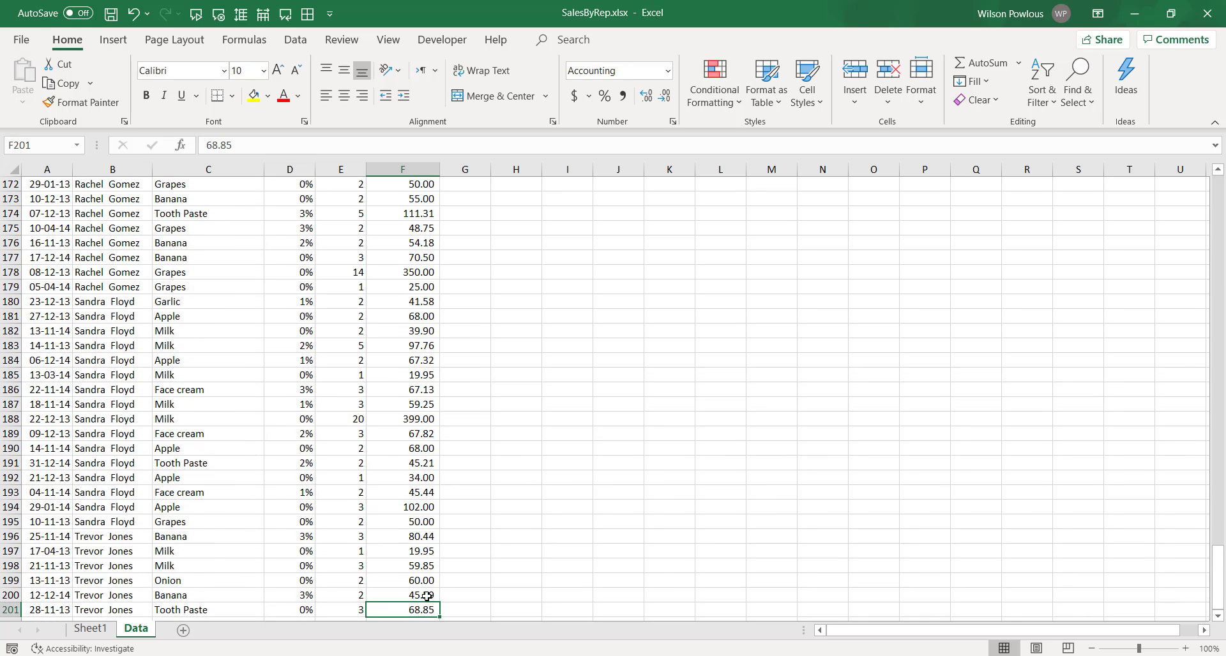
{"action": "scroll", "coordinate": [426, 597], "scroll_direction": "down", "scroll_amount": 3}
{"action": "left_click", "coordinate": [63, 496]}
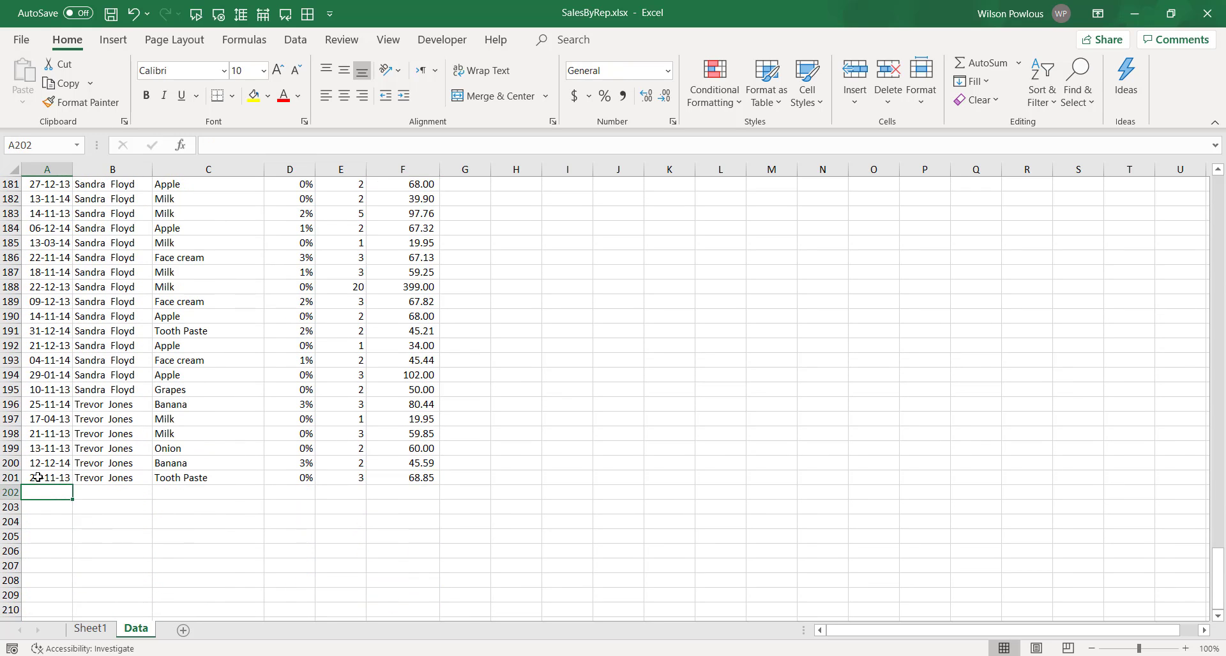
Copy row 201 into row 202 and set its Net Revenue to 200000.
{"action": "left_click_drag", "start_coordinate": [34, 478], "coordinate": [409, 477]}
{"action": "key", "text": "ctrl+c"}
{"action": "left_click", "coordinate": [56, 493]}
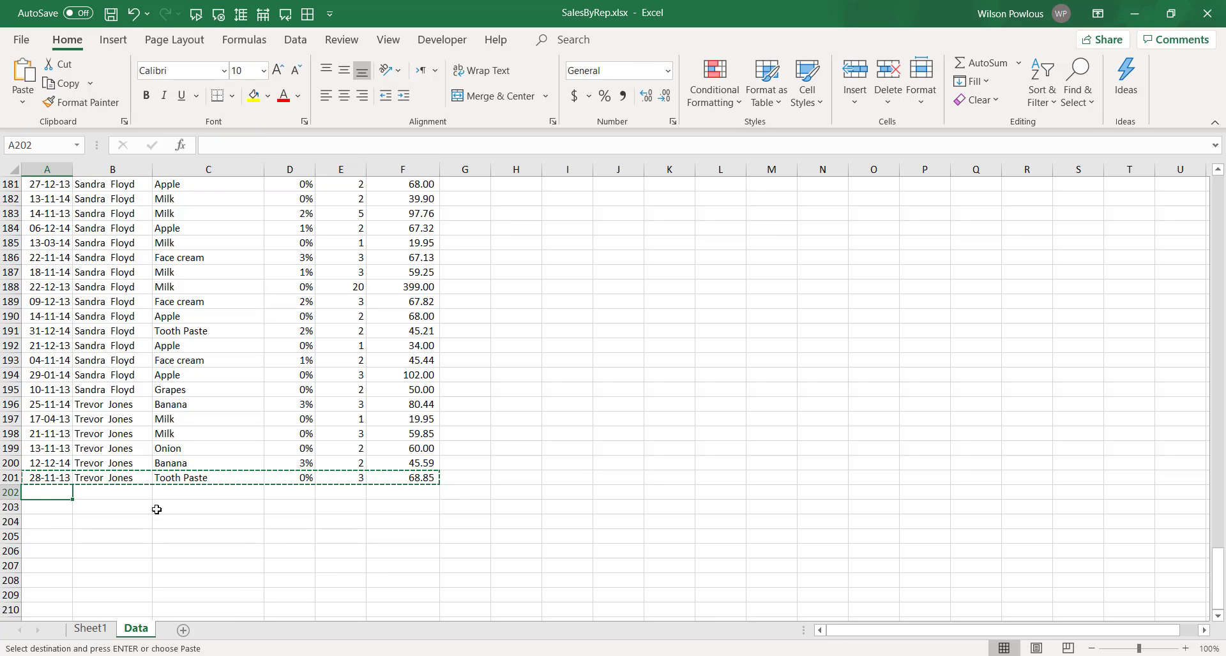
{"action": "key", "text": "ctrl+v"}
{"action": "left_click", "coordinate": [406, 494]}
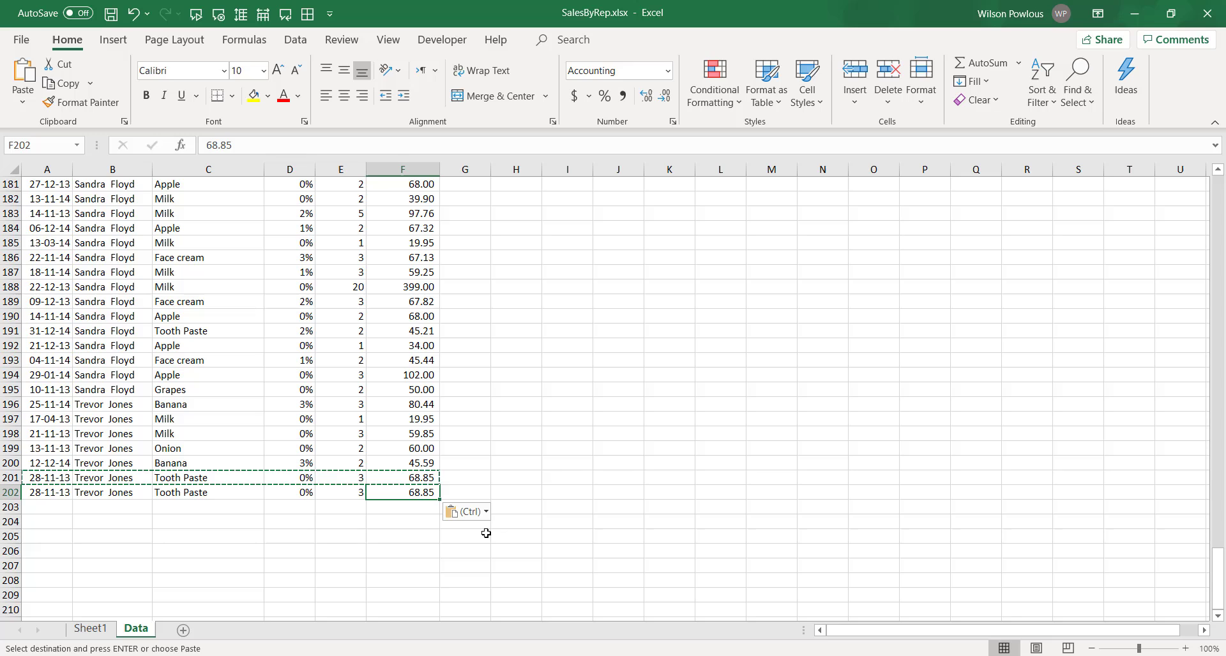
{"action": "type", "text": "200000"}
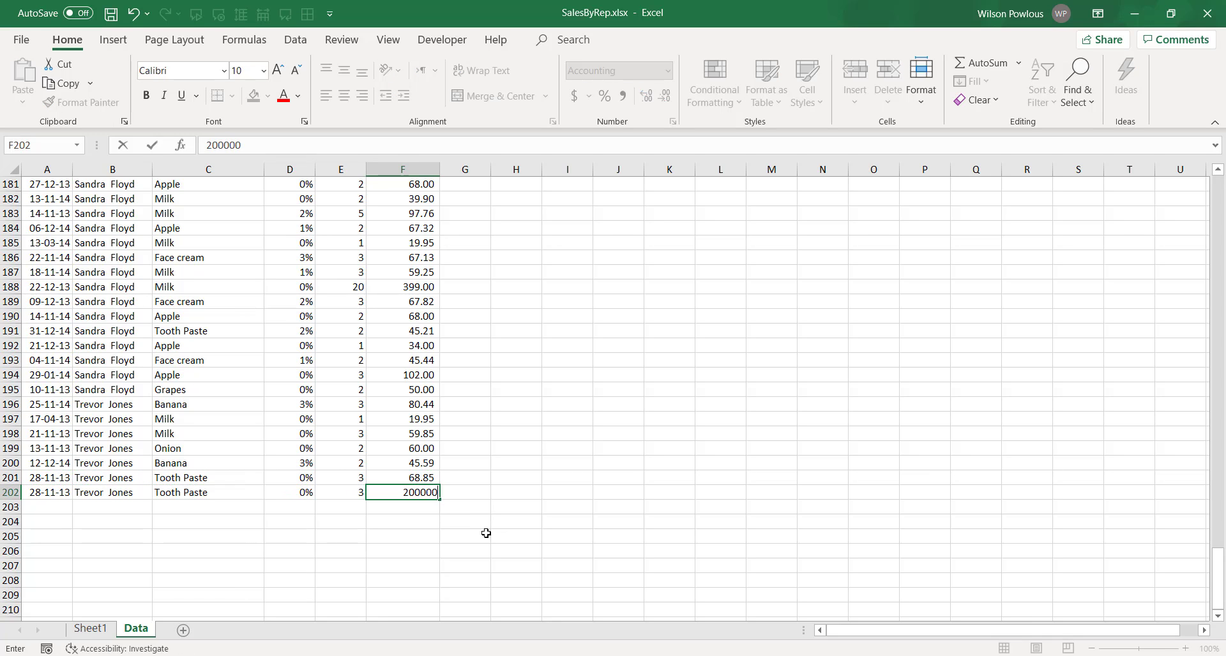
{"action": "key", "text": "Return"}
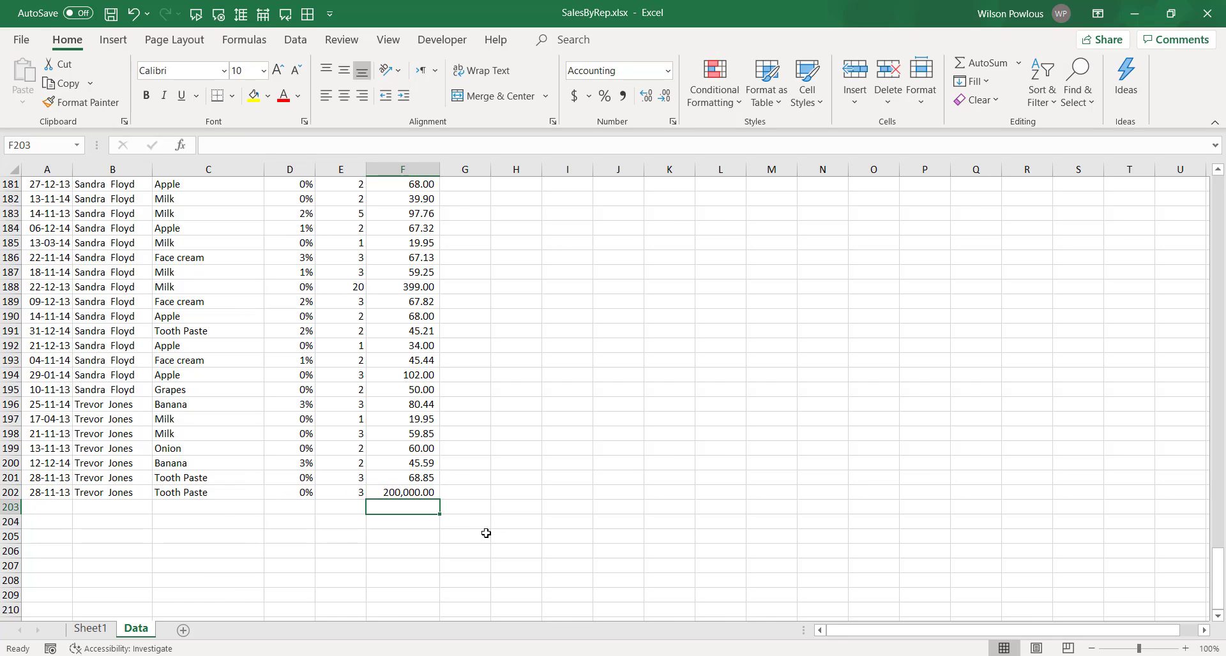
Refresh the Sheet1 PivotTable and select its grand total cell J16.
{"action": "left_click", "coordinate": [93, 631]}
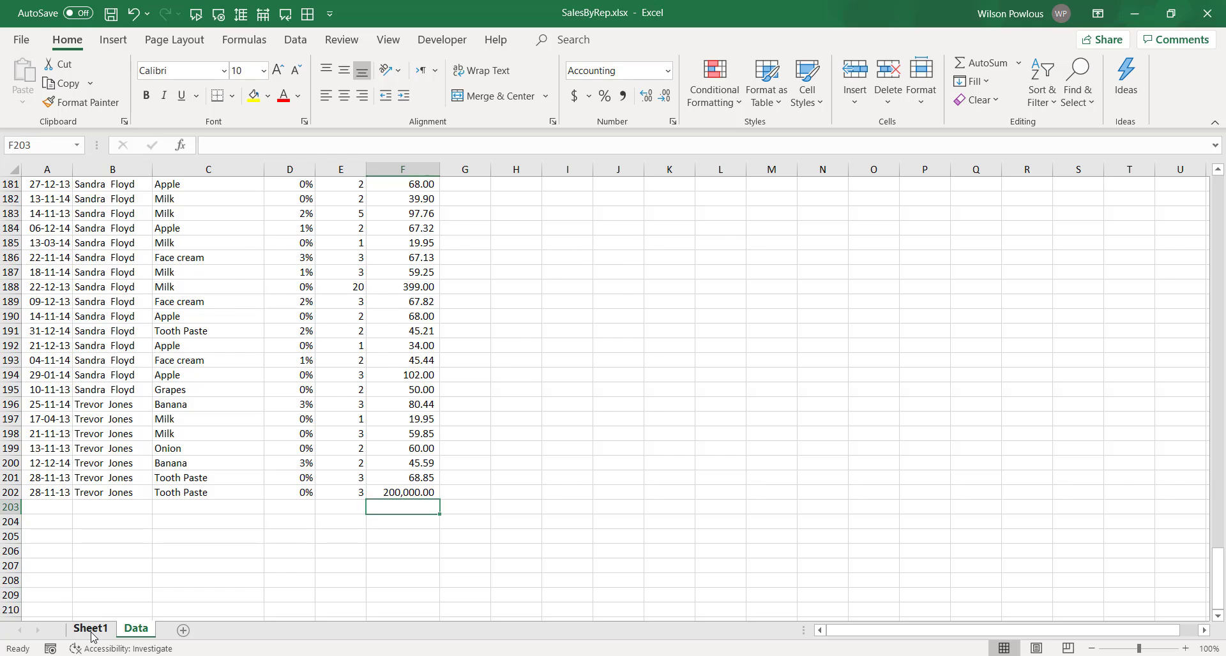
{"action": "right_click", "coordinate": [283, 305]}
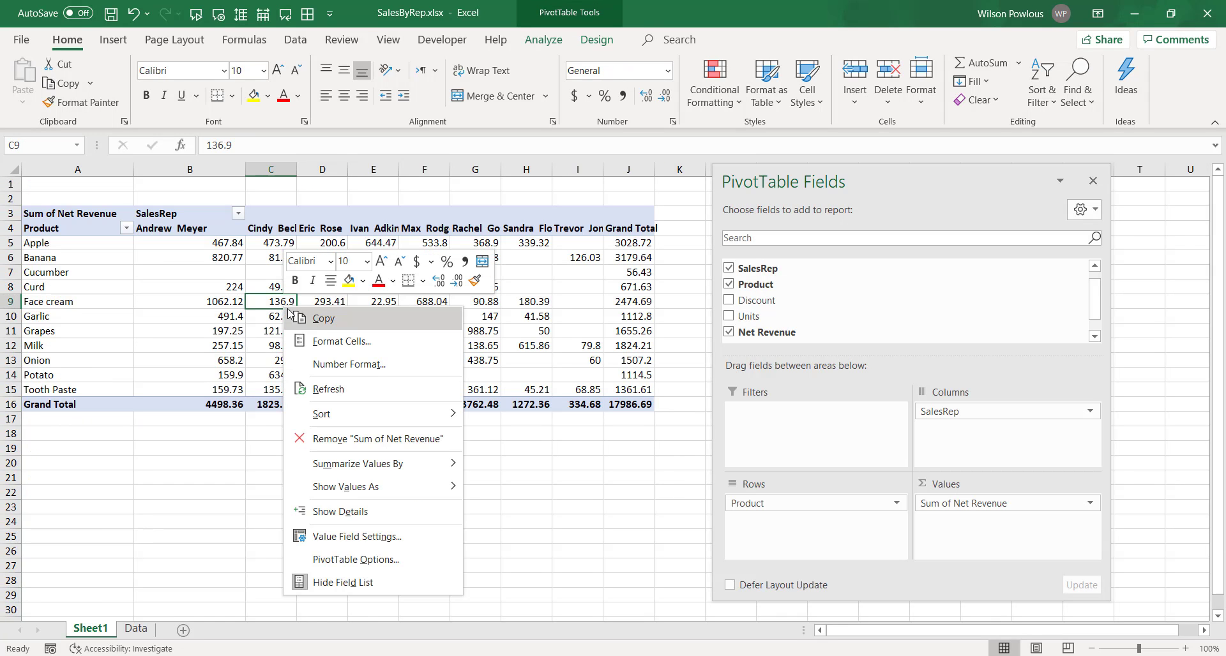
{"action": "left_click", "coordinate": [342, 391]}
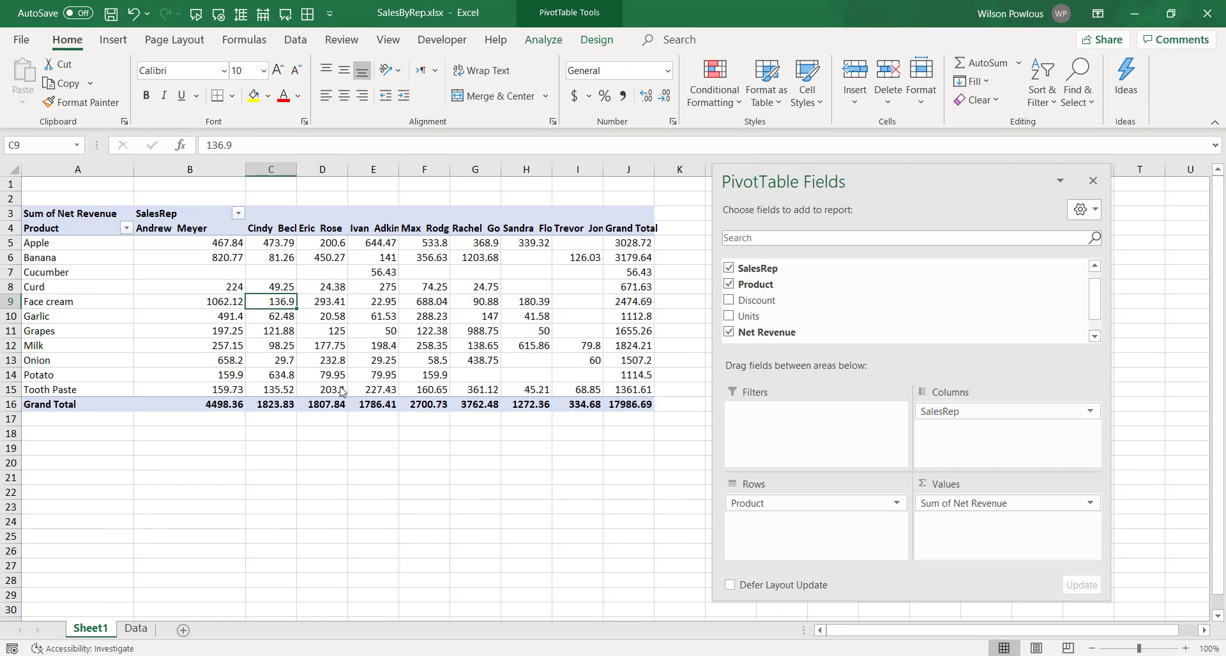
{"action": "left_click", "coordinate": [632, 405]}
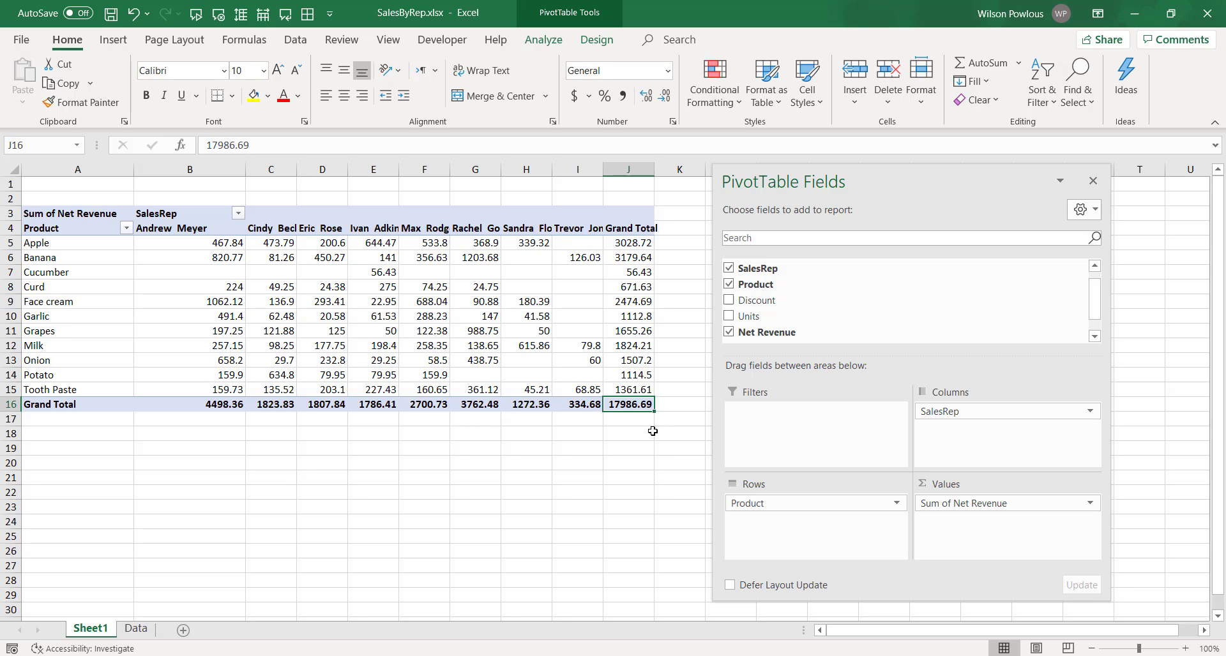
Inspect the pivot's data source range A1:F201 and cancel without changes.
{"action": "left_click", "coordinate": [544, 40]}
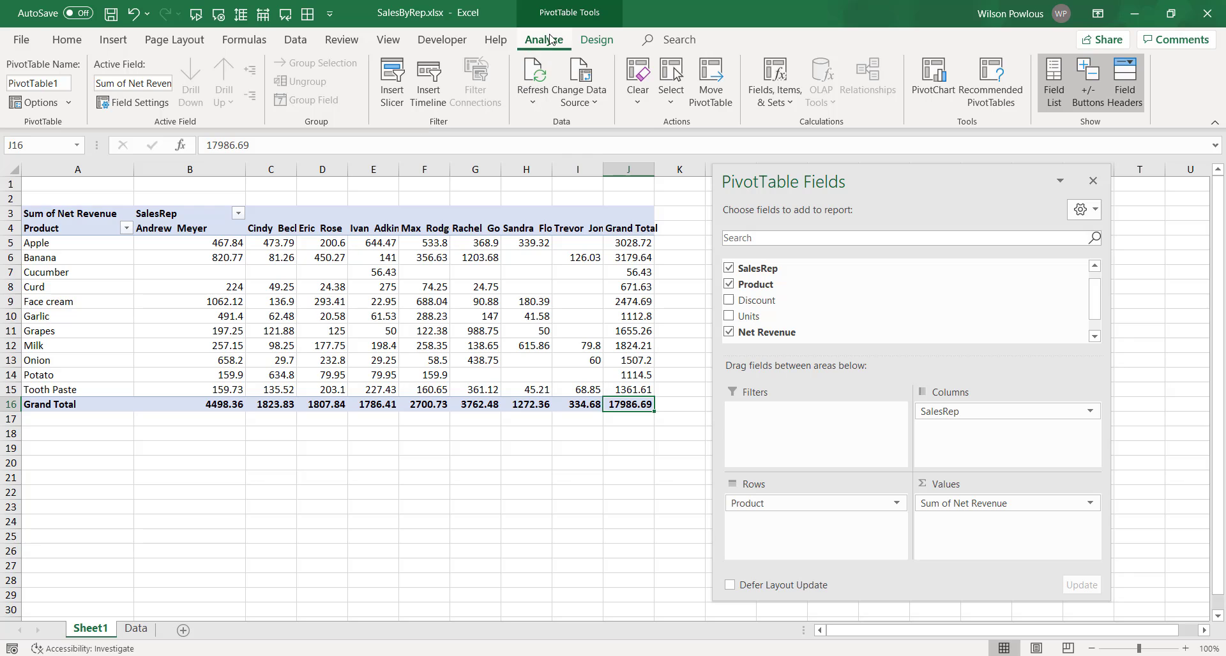
{"action": "left_click", "coordinate": [578, 101]}
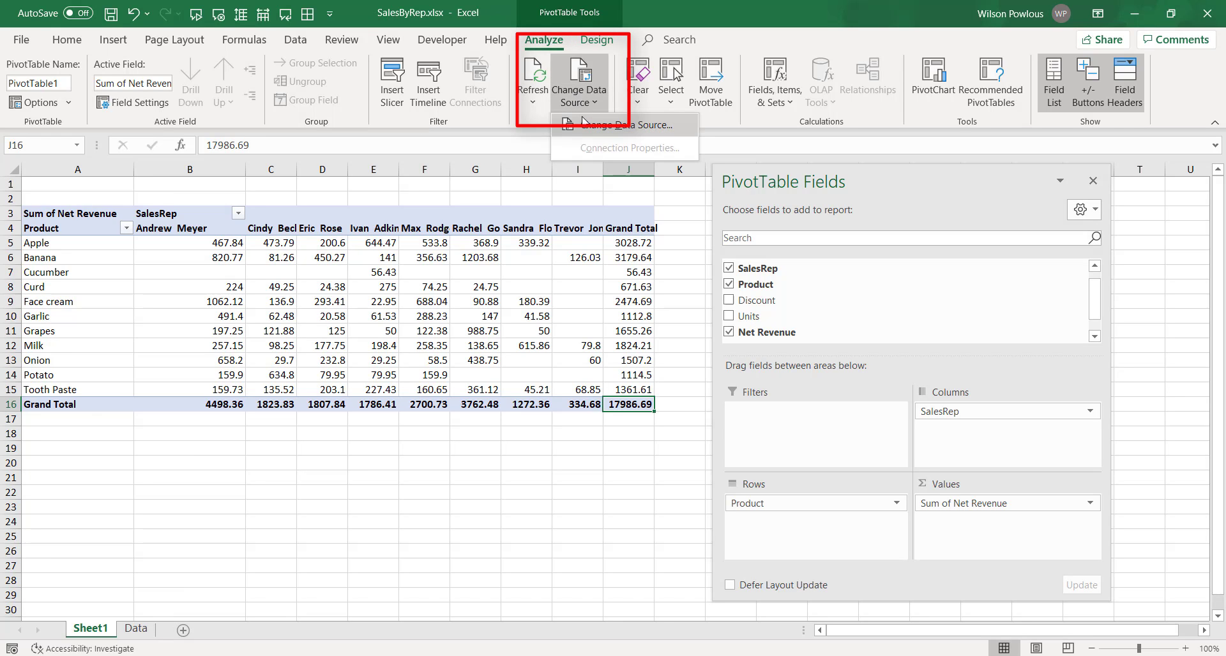
{"action": "left_click", "coordinate": [594, 125]}
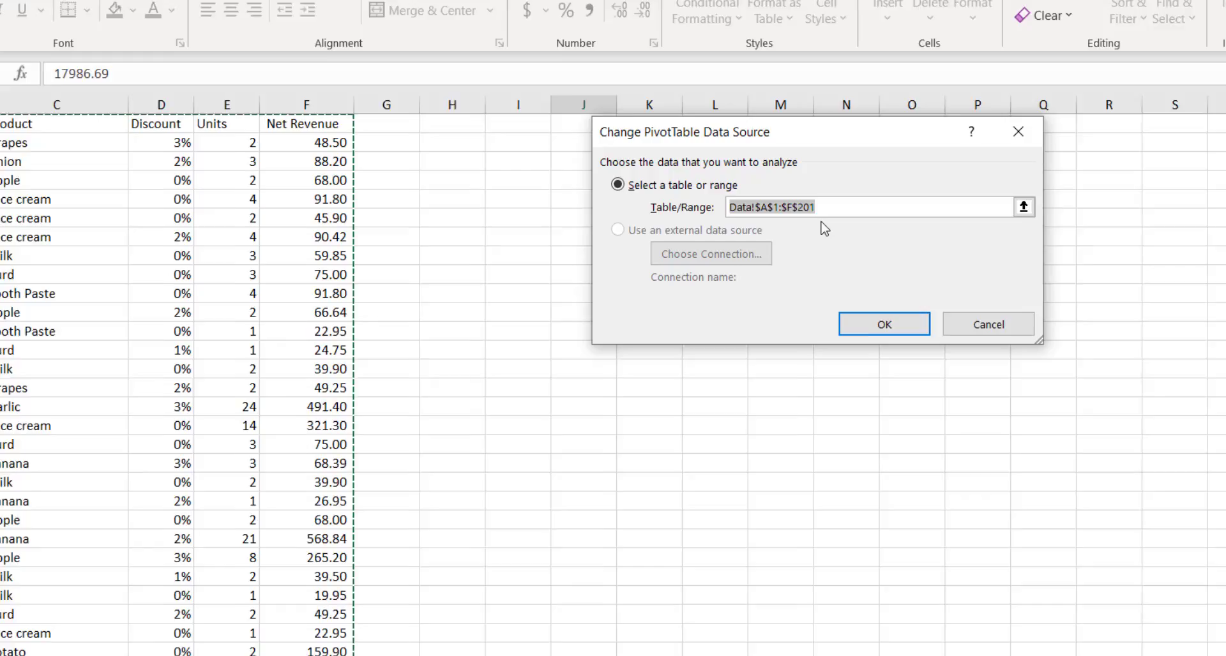
{"action": "scroll", "coordinate": [918, 484], "scroll_direction": "down", "scroll_amount": 6}
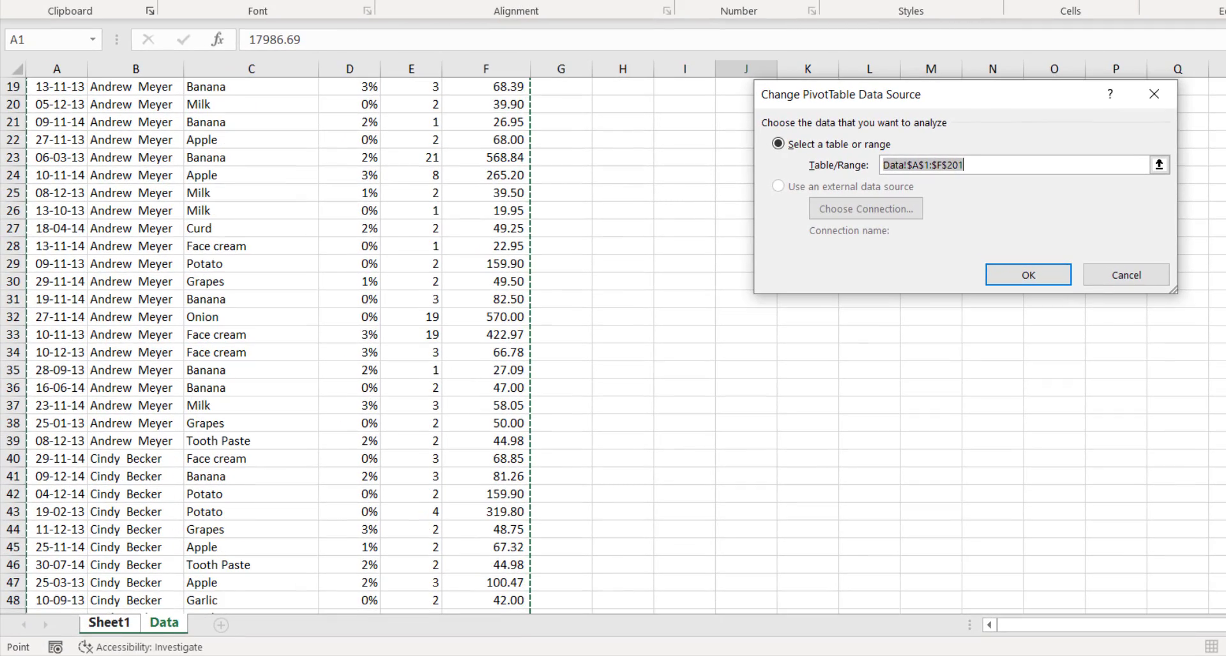
{"action": "scroll", "coordinate": [278, 345], "scroll_direction": "down", "scroll_amount": 20}
{"action": "scroll", "coordinate": [458, 555], "scroll_direction": "down", "scroll_amount": 3}
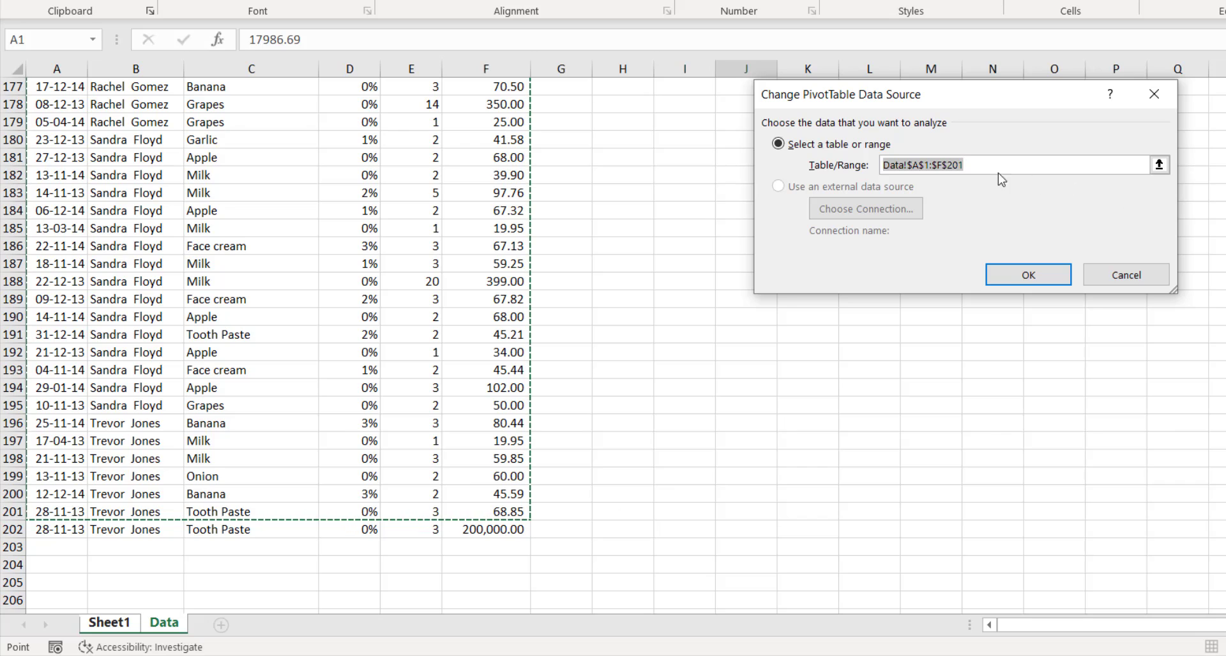
{"action": "left_click", "coordinate": [1128, 281]}
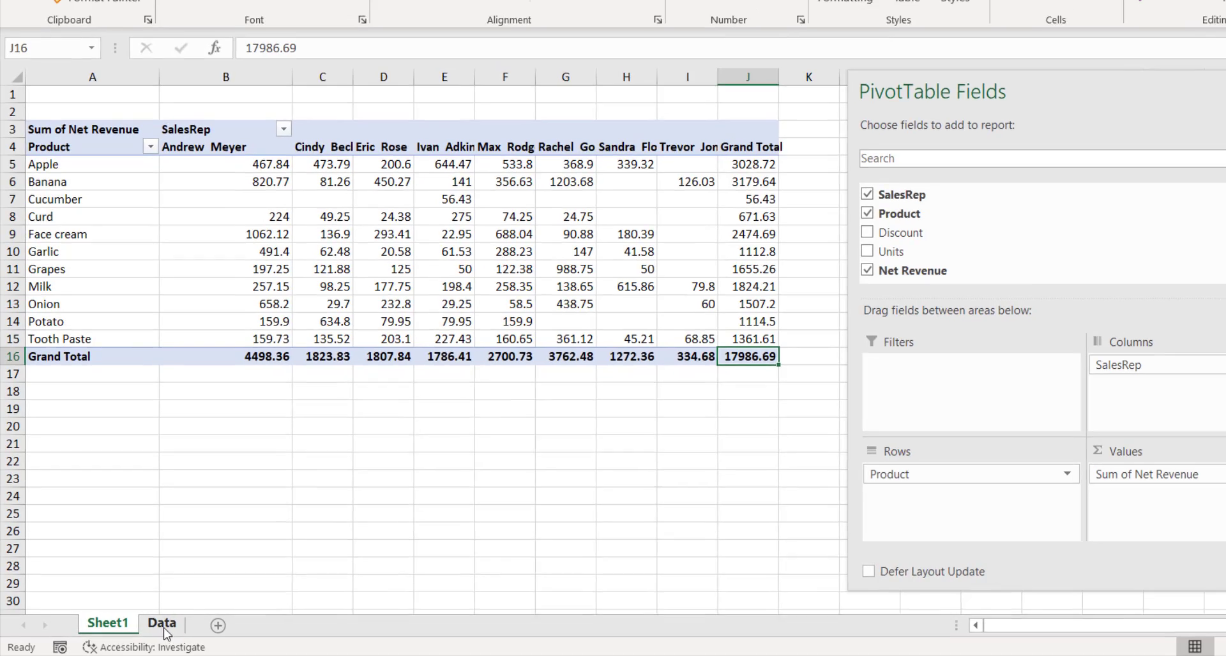
Select the whole block of sales records on the Data sheet.
{"action": "left_click", "coordinate": [163, 623]}
{"action": "left_click", "coordinate": [313, 349]}
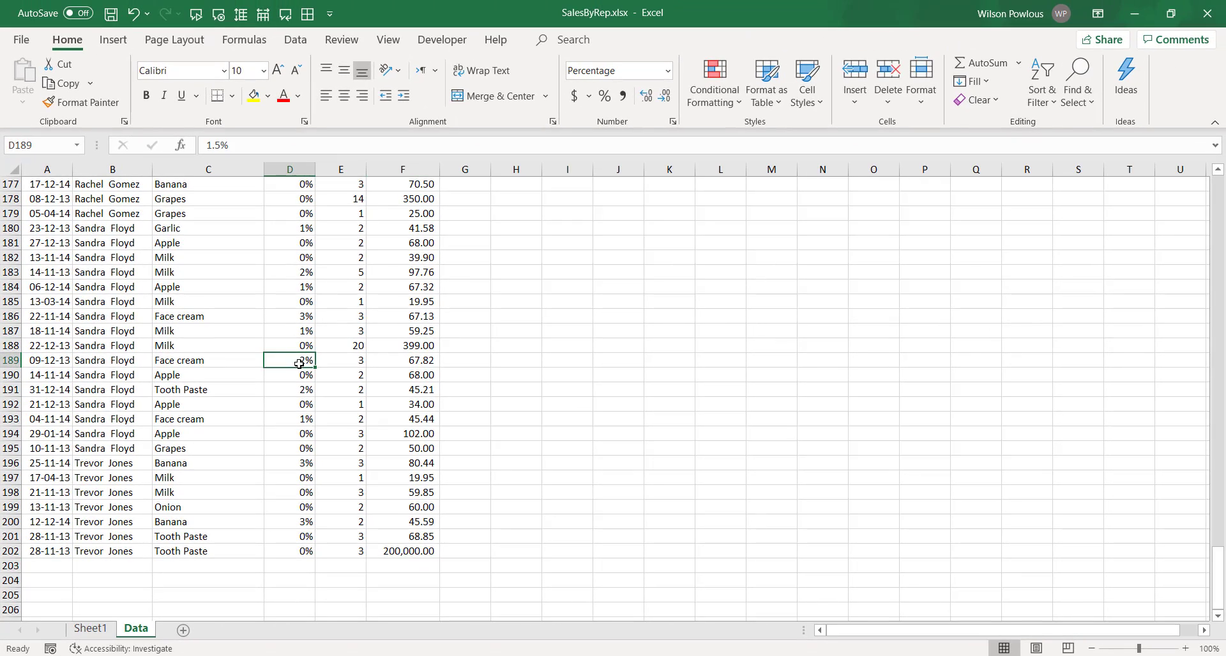
{"action": "key", "text": "ctrl+a"}
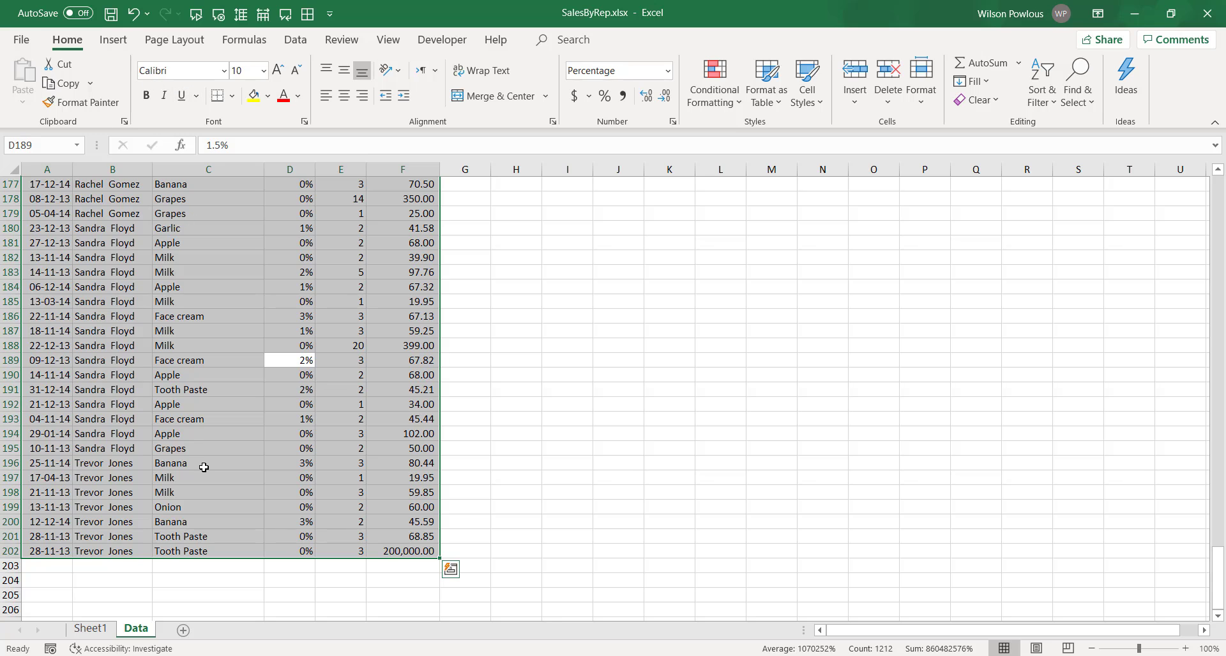
Convert records A1:F202 into a table with headers and name it SalesData.
{"action": "key", "text": "ctrl+z"}
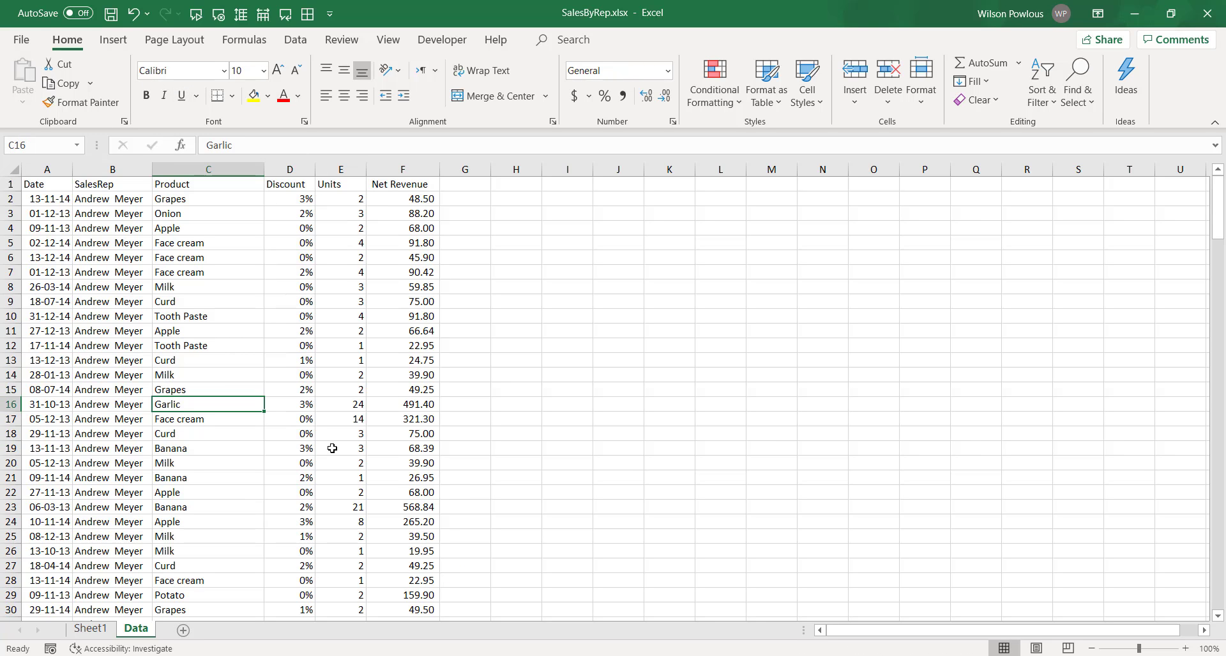
{"action": "key", "text": "ctrl+a"}
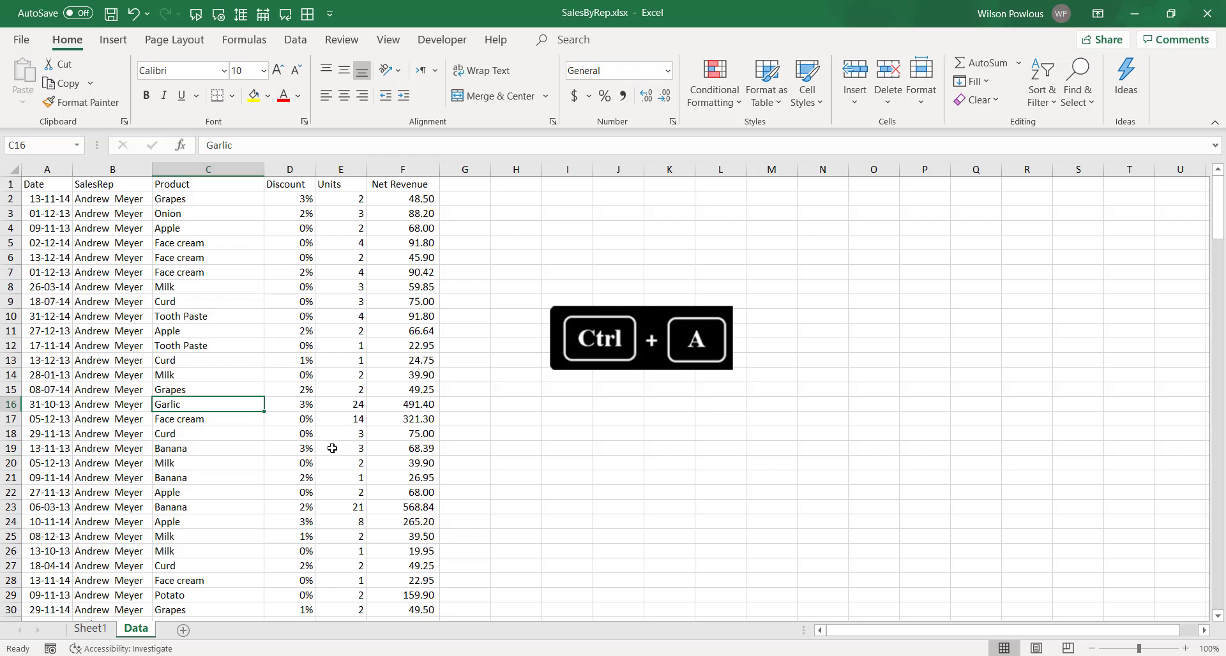
{"action": "key", "text": "ctrl+t"}
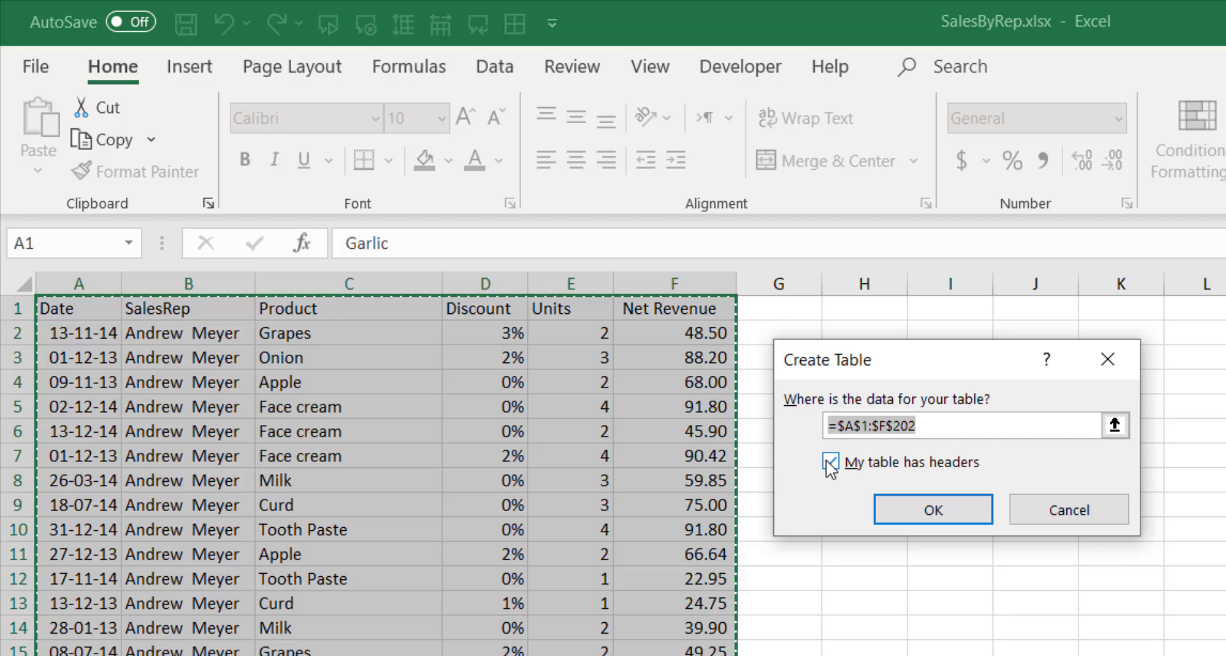
{"action": "left_click", "coordinate": [917, 517]}
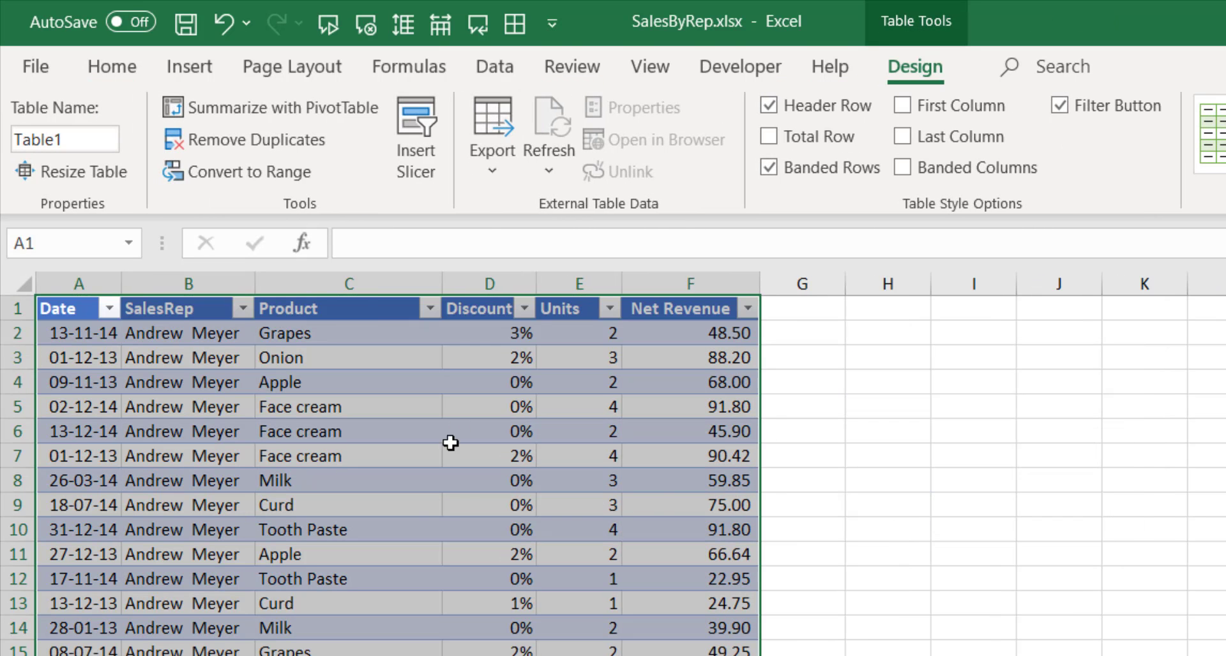
{"action": "left_click", "coordinate": [107, 139]}
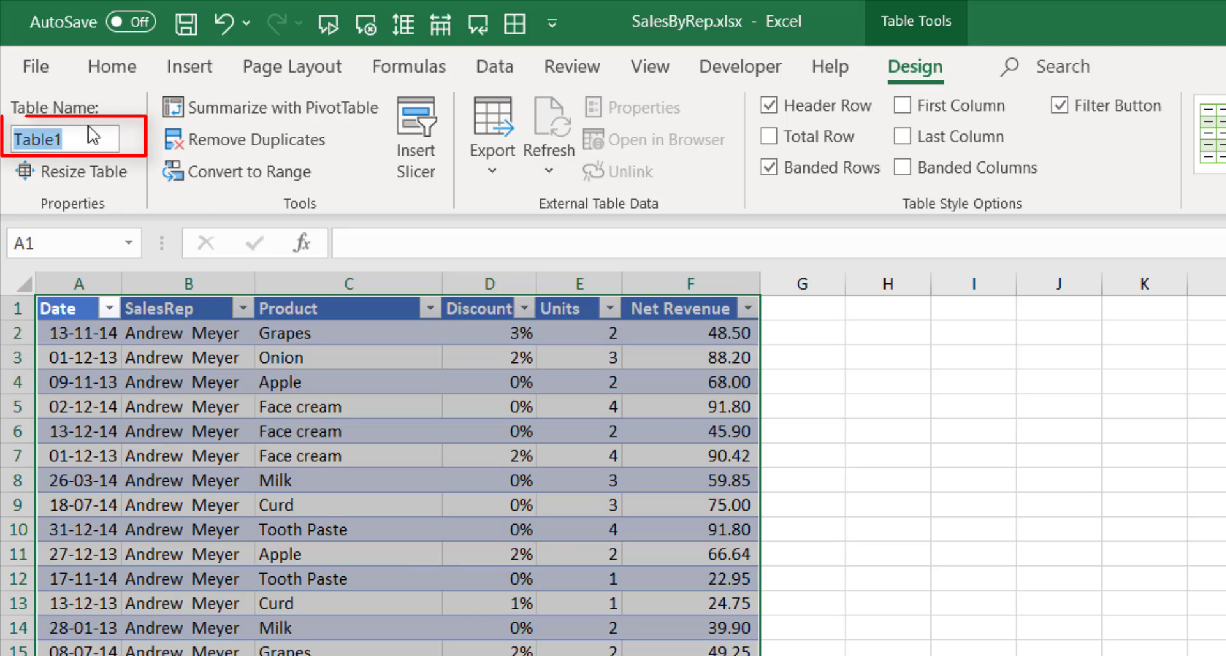
{"action": "type", "text": "Sa"}
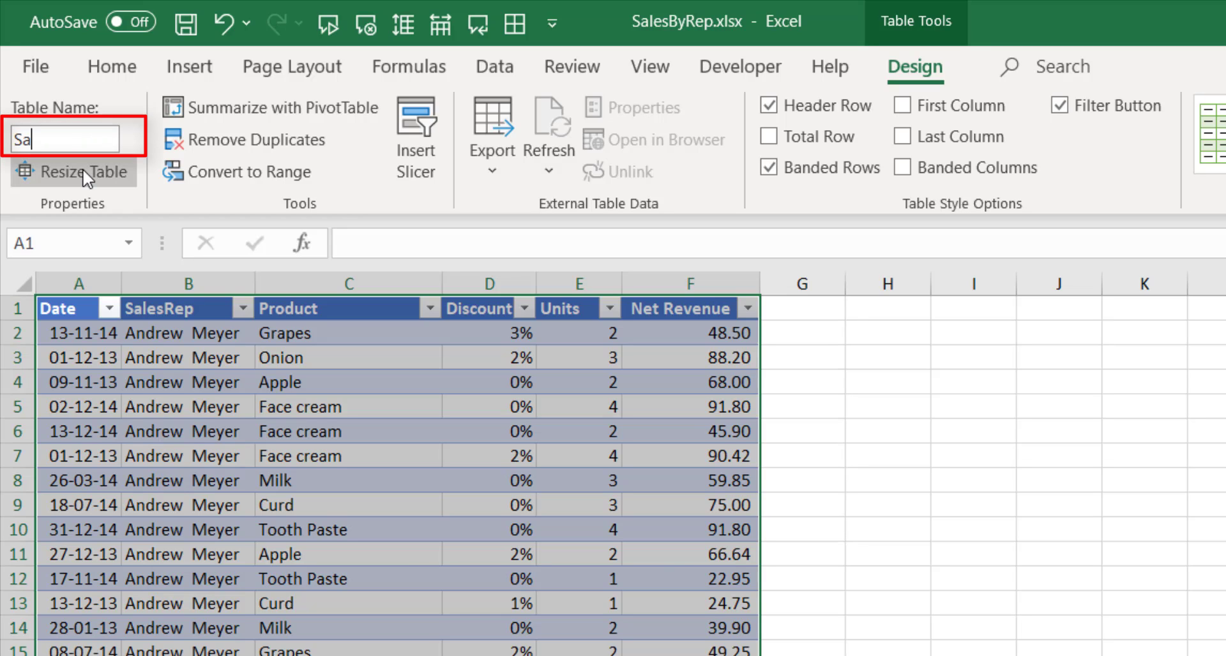
{"action": "type", "text": "les"}
{"action": "type", "text": "Data"}
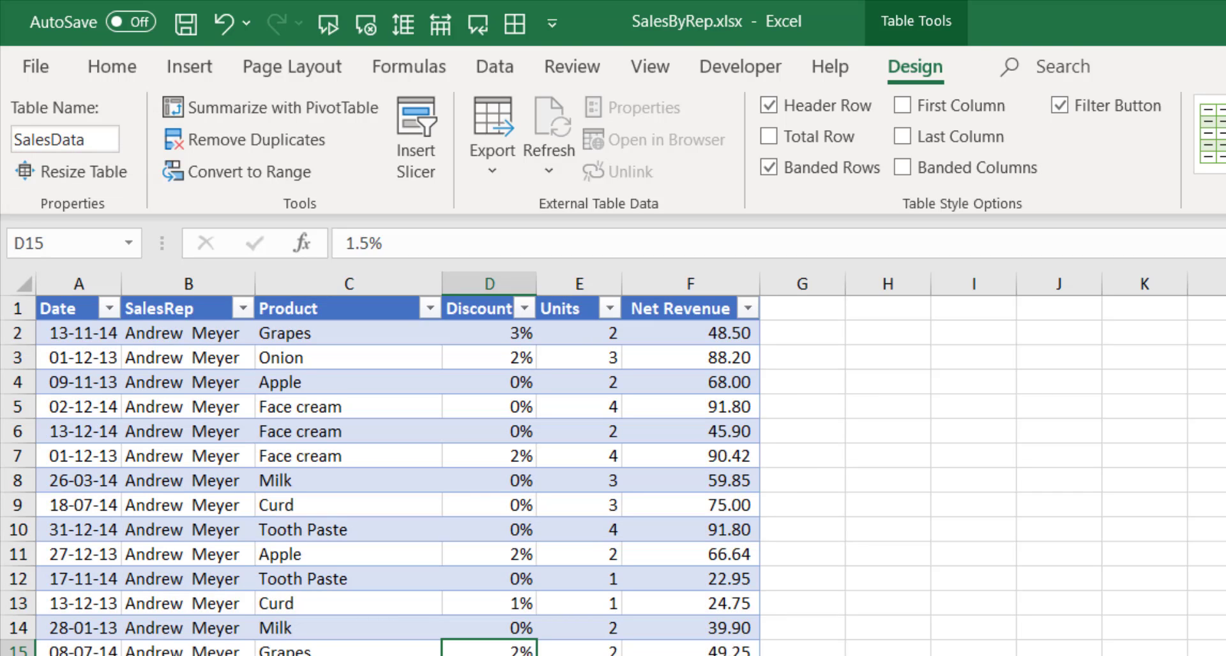
{"action": "key", "text": "ctrl+a"}
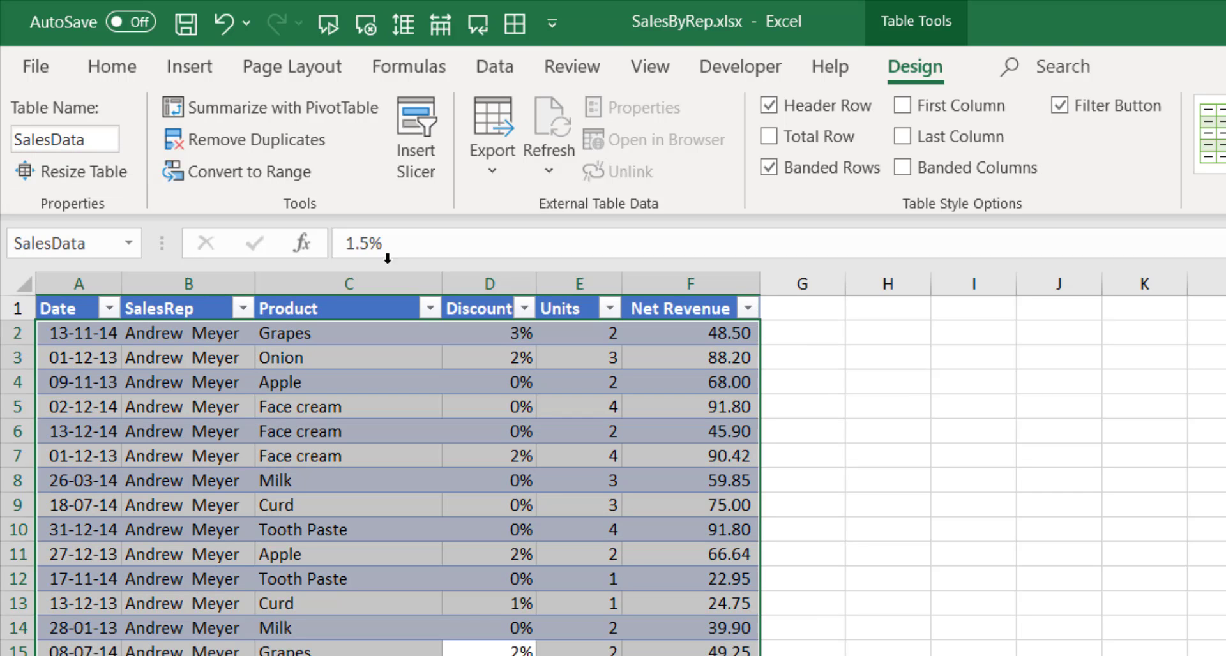
Build a new-sheet PivotTable from SalesData summing Net Revenue by Product, widening columns A and B.
{"action": "left_click", "coordinate": [190, 66]}
{"action": "left_click", "coordinate": [55, 139]}
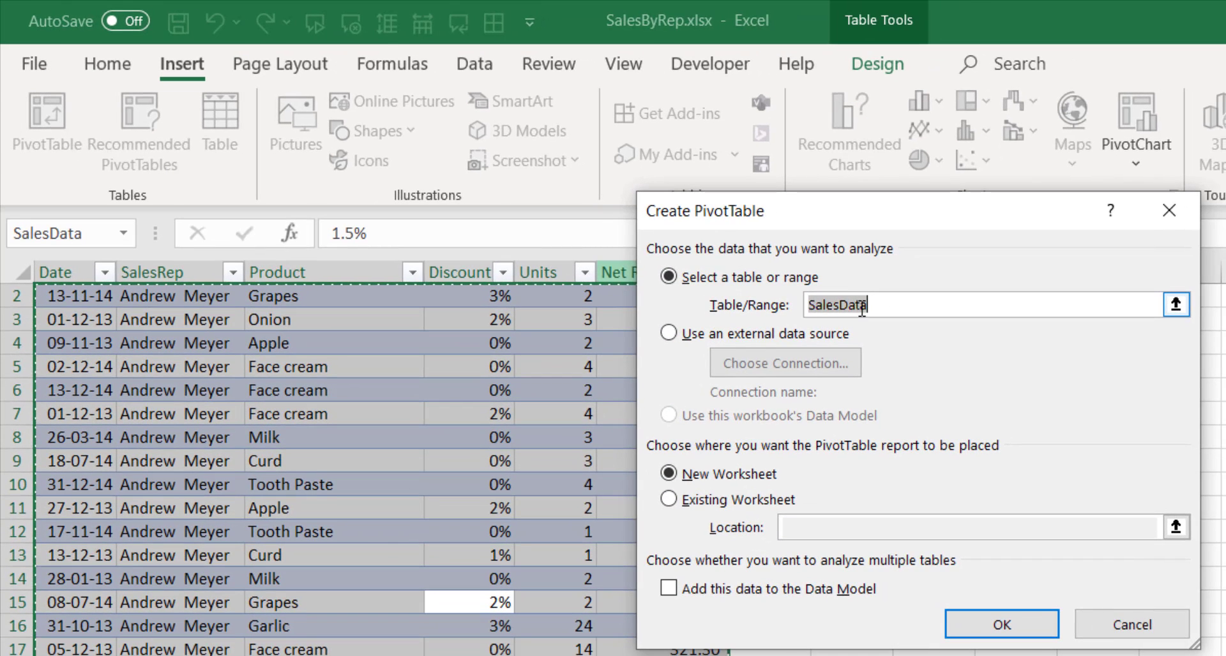
{"action": "left_click", "coordinate": [900, 319]}
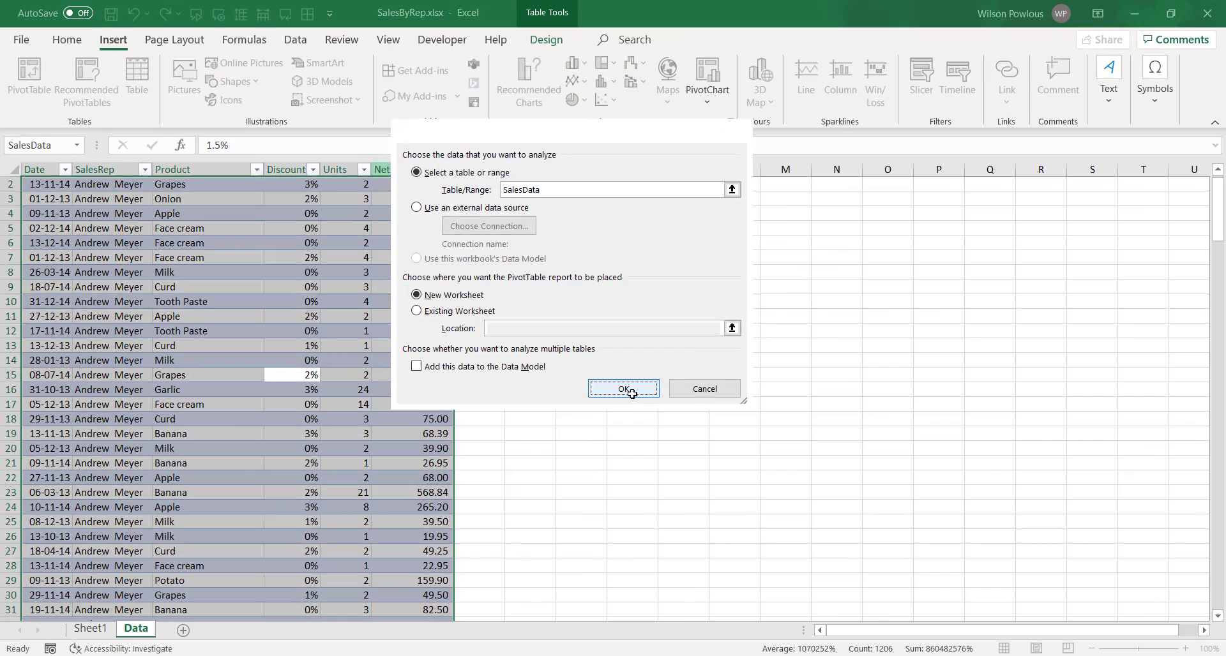
{"action": "left_click", "coordinate": [1047, 642]}
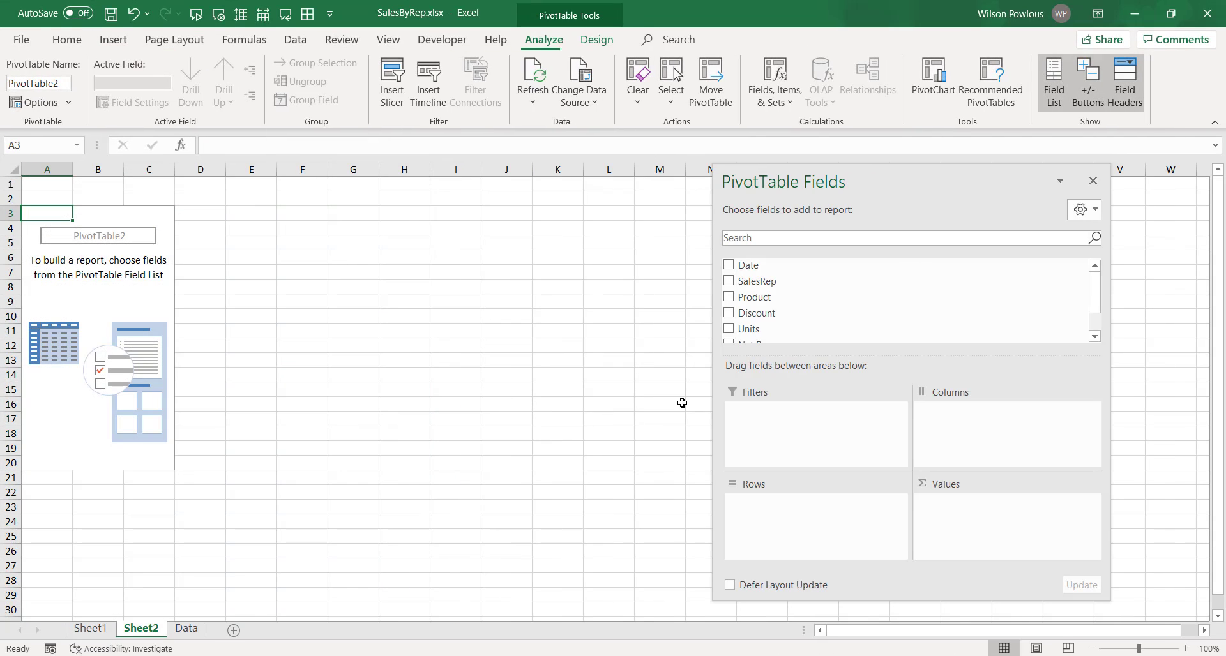
{"action": "left_click_drag", "start_coordinate": [753, 297], "coordinate": [809, 536]}
{"action": "scroll", "coordinate": [772, 311], "scroll_direction": "down", "scroll_amount": 1}
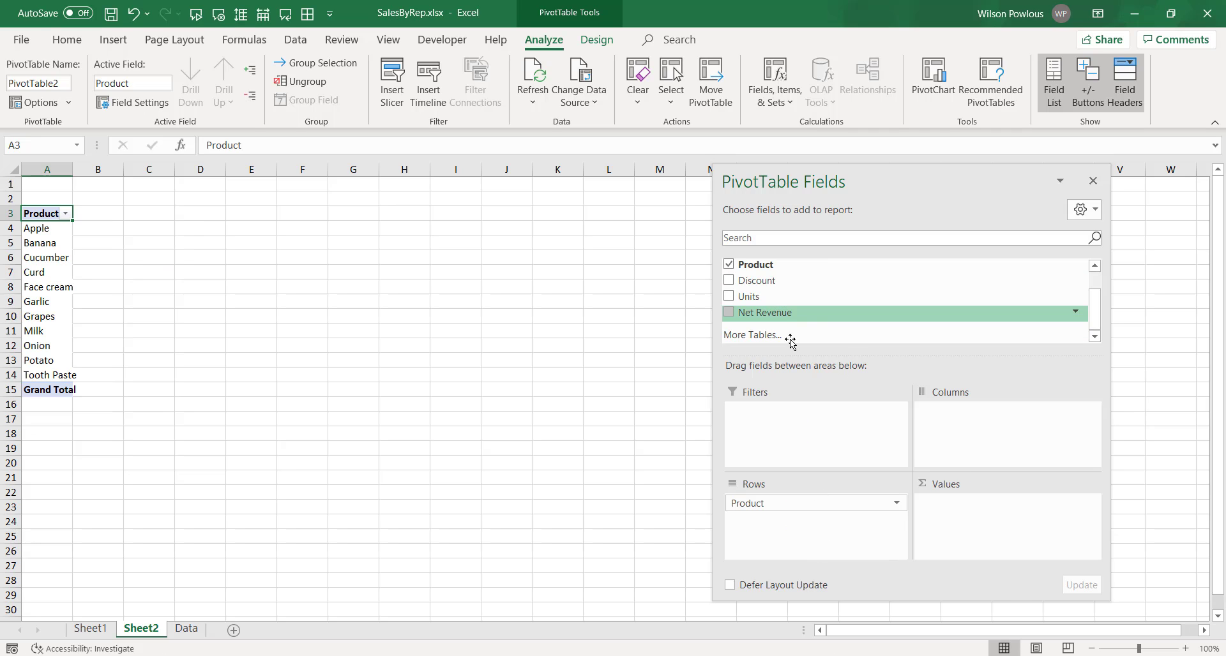
{"action": "left_click_drag", "start_coordinate": [791, 343], "coordinate": [975, 530]}
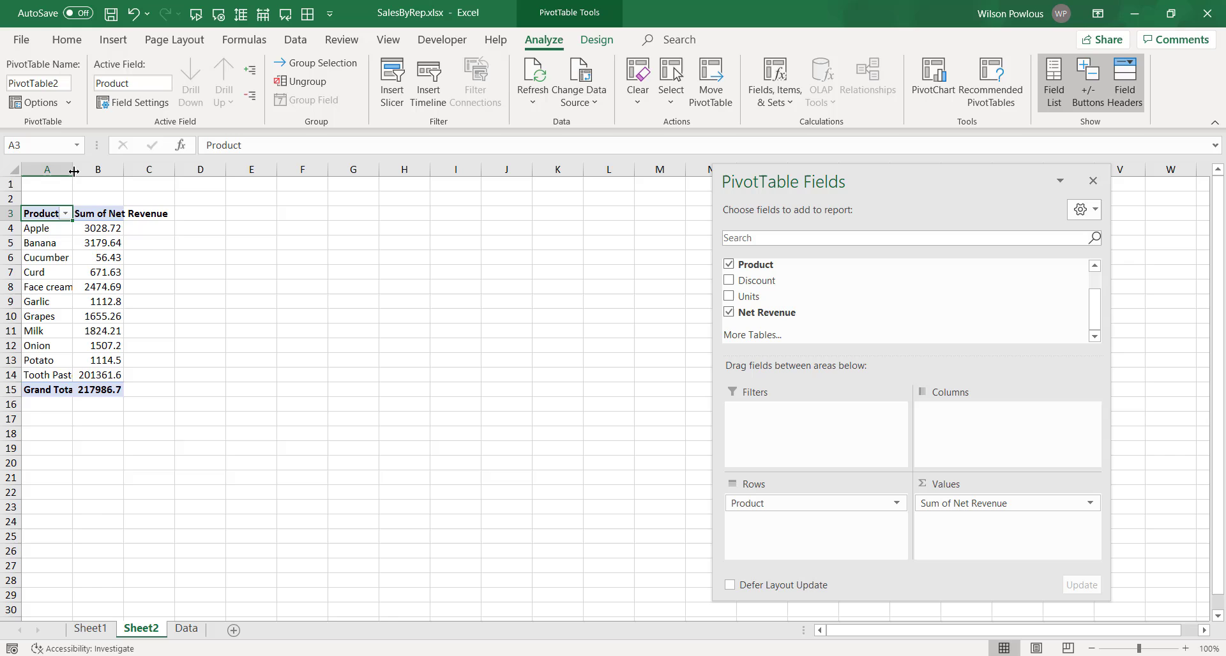
{"action": "left_click_drag", "start_coordinate": [74, 171], "coordinate": [127, 171]}
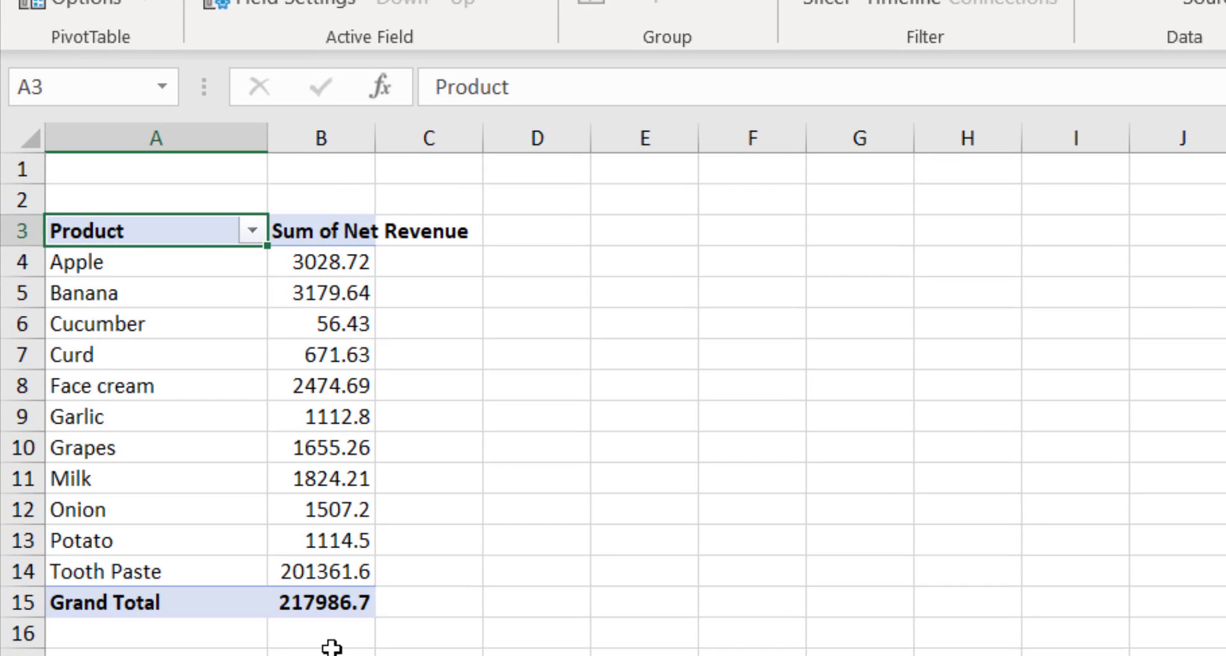
{"action": "left_click_drag", "start_coordinate": [376, 143], "coordinate": [515, 162]}
{"action": "left_click", "coordinate": [405, 600]}
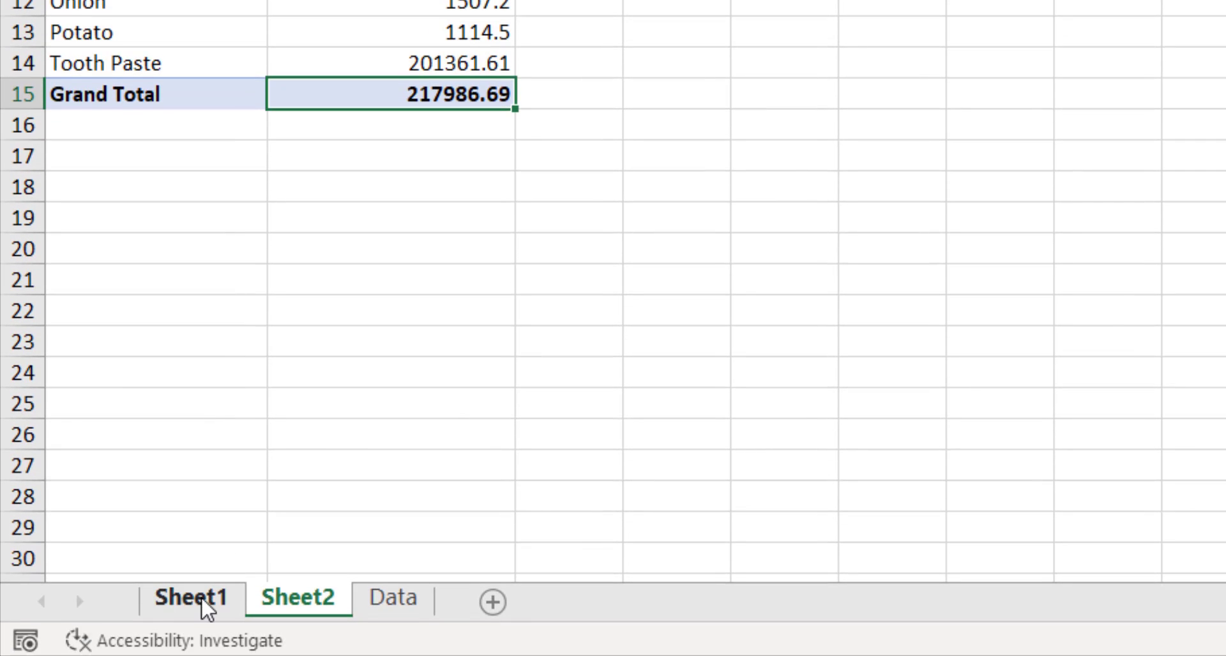
On the Data sheet, check the last records down to row 202.
{"action": "left_click", "coordinate": [409, 604]}
{"action": "scroll", "coordinate": [452, 428], "scroll_direction": "down", "scroll_amount": 1}
{"action": "left_click", "coordinate": [452, 432]}
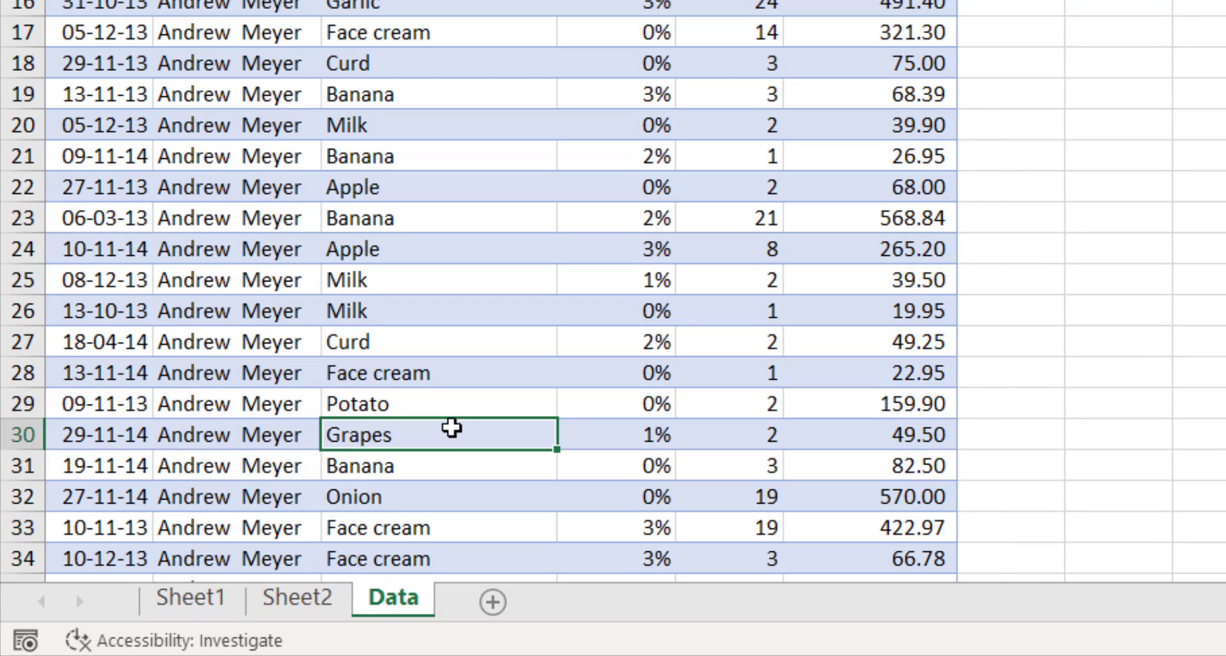
{"action": "key", "text": "ctrl+Down"}
{"action": "left_click", "coordinate": [22, 559]}
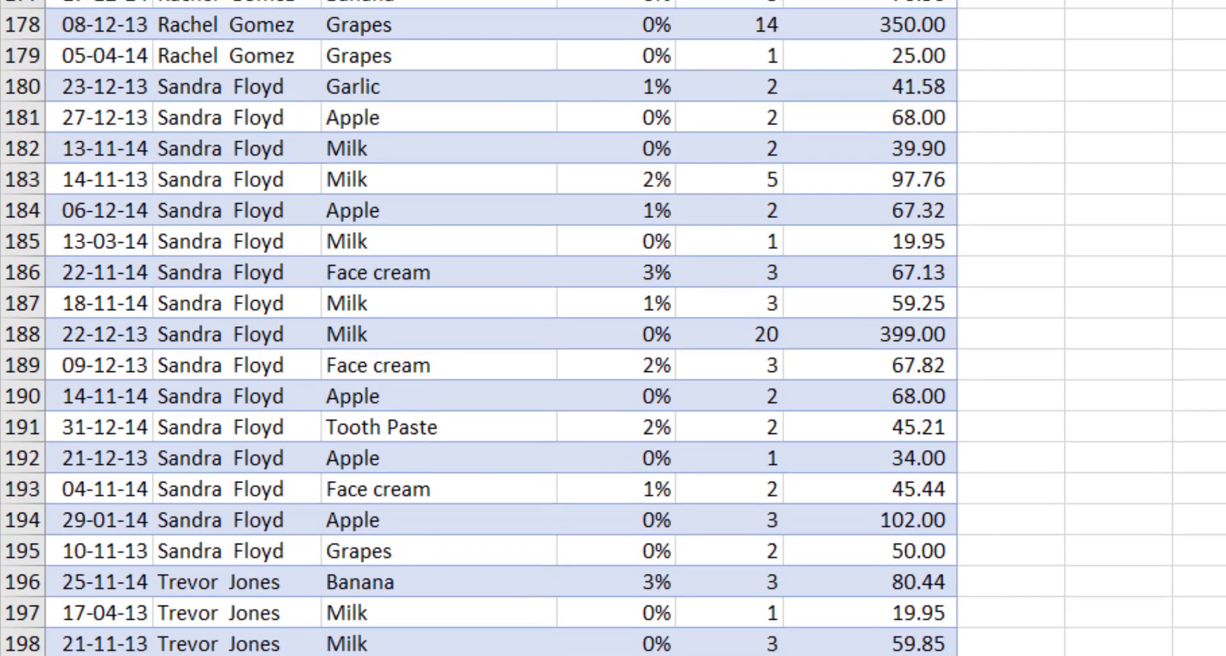
Refresh the Sheet2 pivot and drill into the Grand Total to list its records.
{"action": "left_click", "coordinate": [313, 607]}
{"action": "left_click", "coordinate": [370, 290]}
{"action": "right_click", "coordinate": [370, 291]}
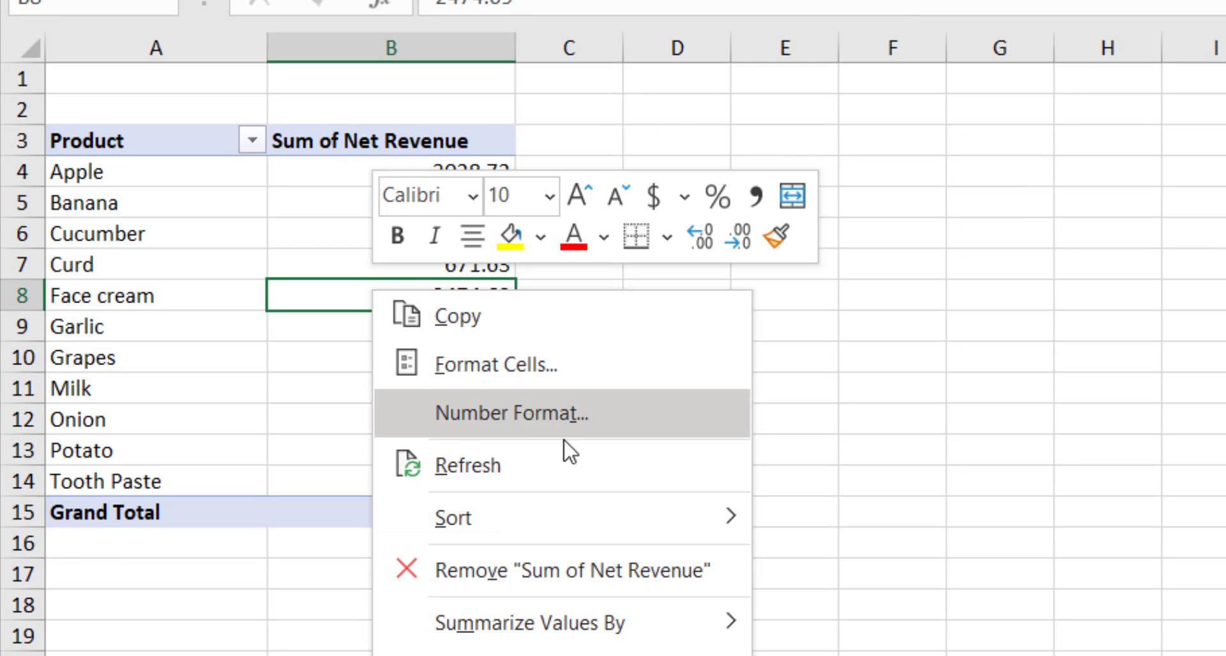
{"action": "left_click", "coordinate": [520, 465]}
{"action": "left_click", "coordinate": [443, 520]}
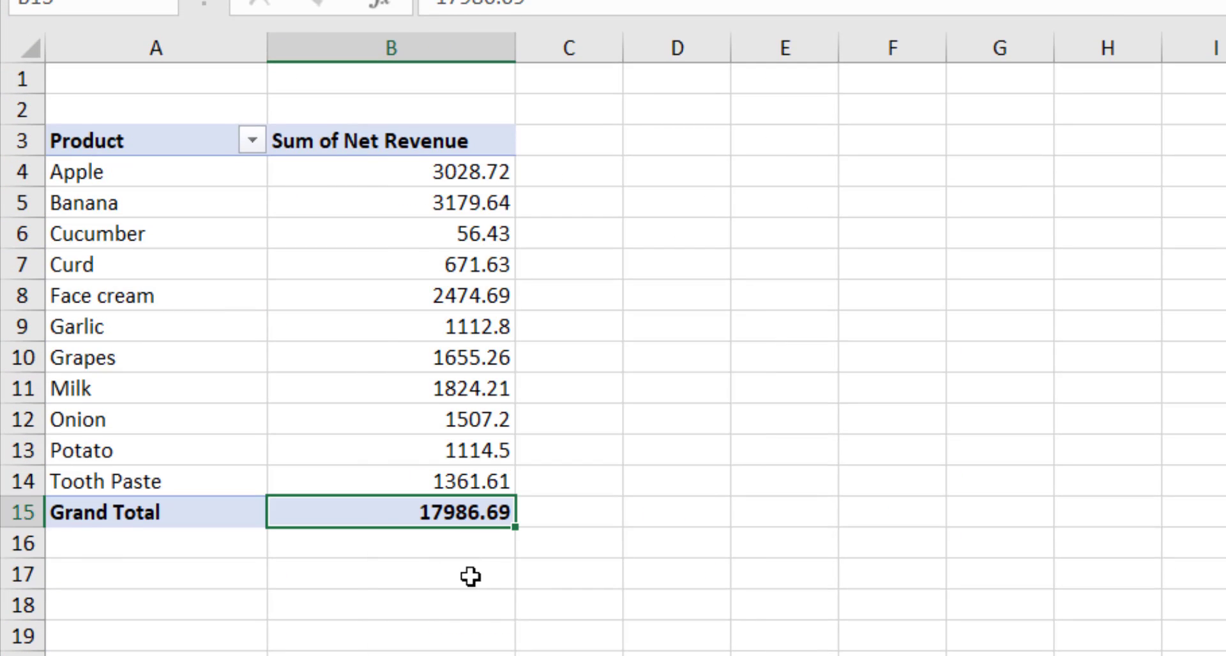
{"action": "double_click", "coordinate": [391, 512]}
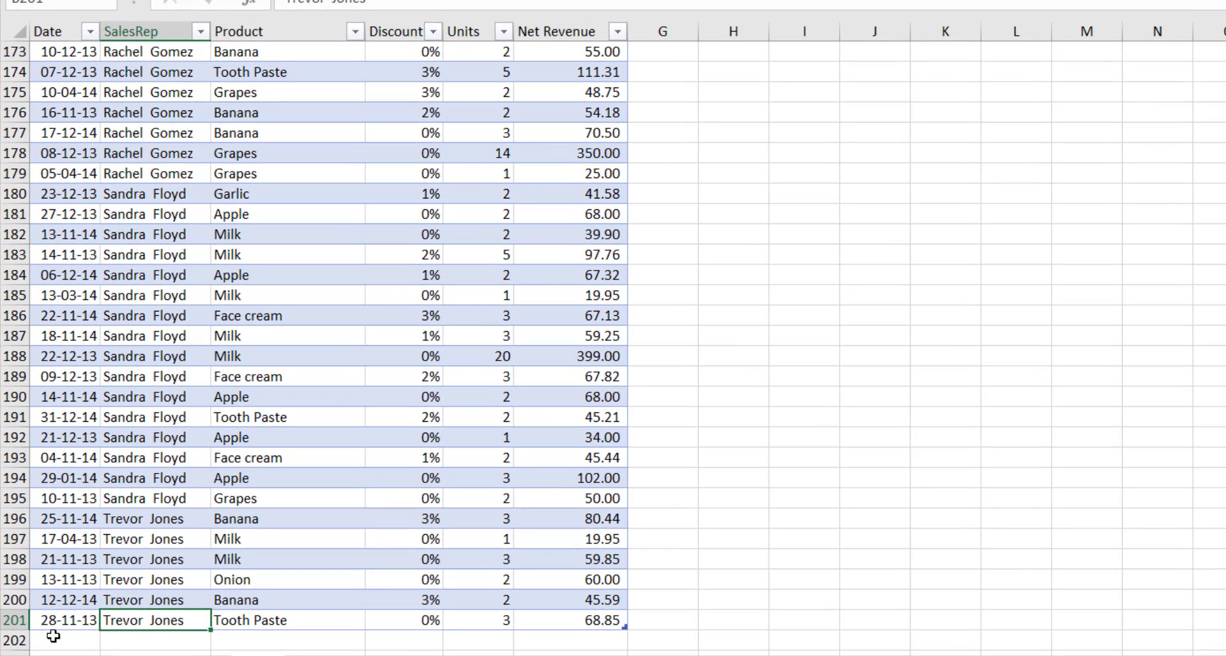
Add a duplicate test record with Net Revenue 999,999,999 and refresh the pivot.
{"action": "left_click", "coordinate": [52, 636]}
{"action": "left_click_drag", "start_coordinate": [54, 620], "coordinate": [569, 622]}
{"action": "key", "text": "ctrl+c"}
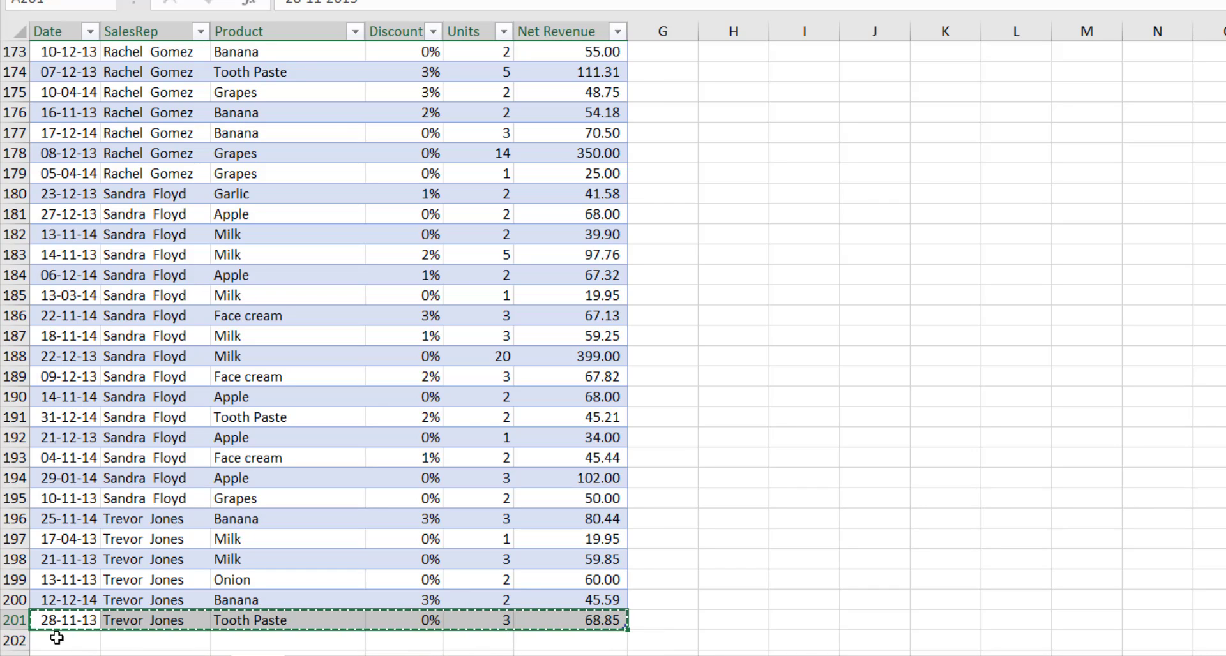
{"action": "left_click", "coordinate": [83, 635]}
{"action": "key", "text": "ctrl+v"}
{"action": "left_click", "coordinate": [597, 641]}
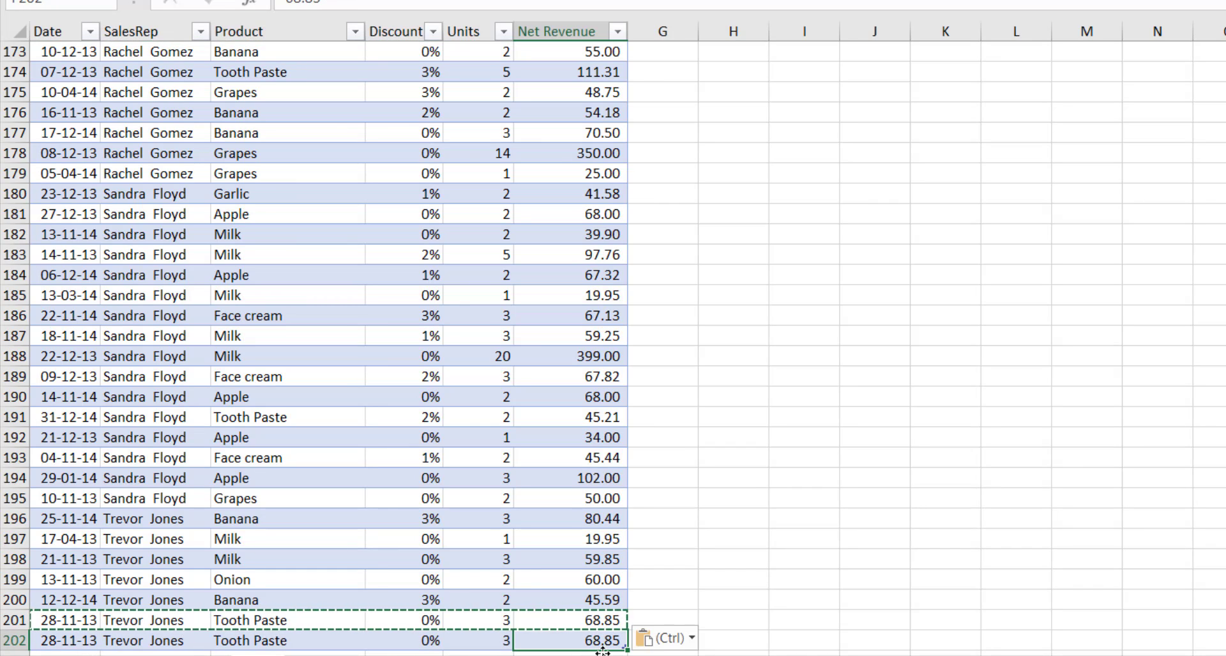
{"action": "type", "text": "999,99"}
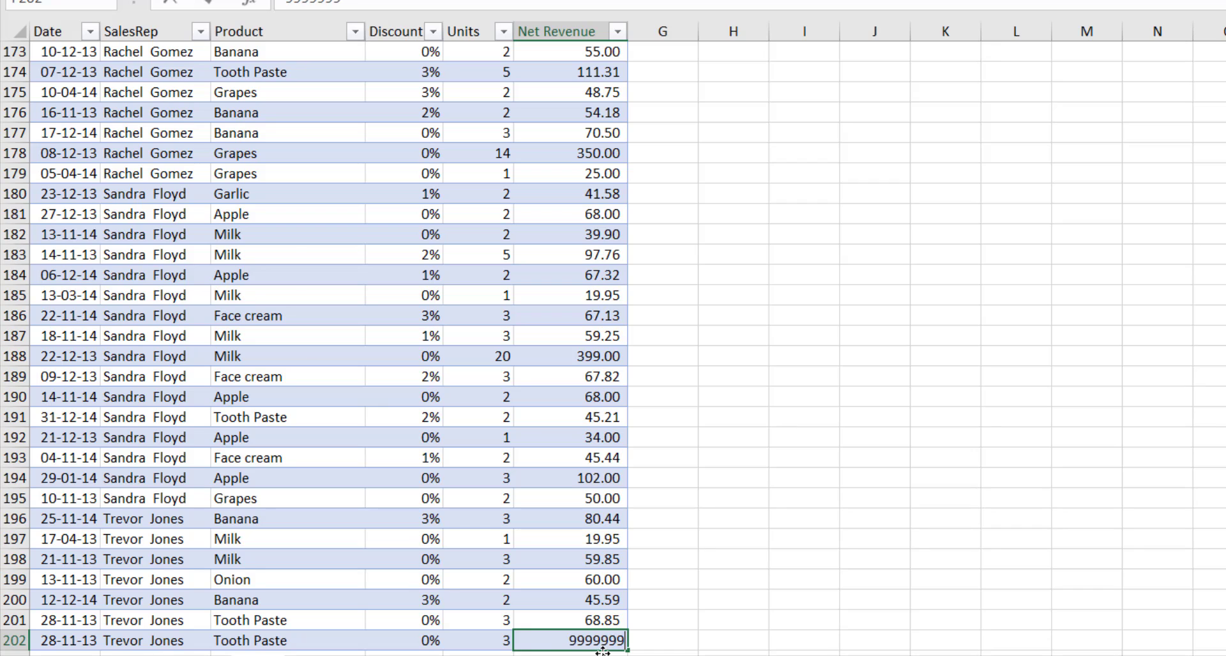
{"action": "type", "text": "9,999"}
{"action": "key", "text": "Return"}
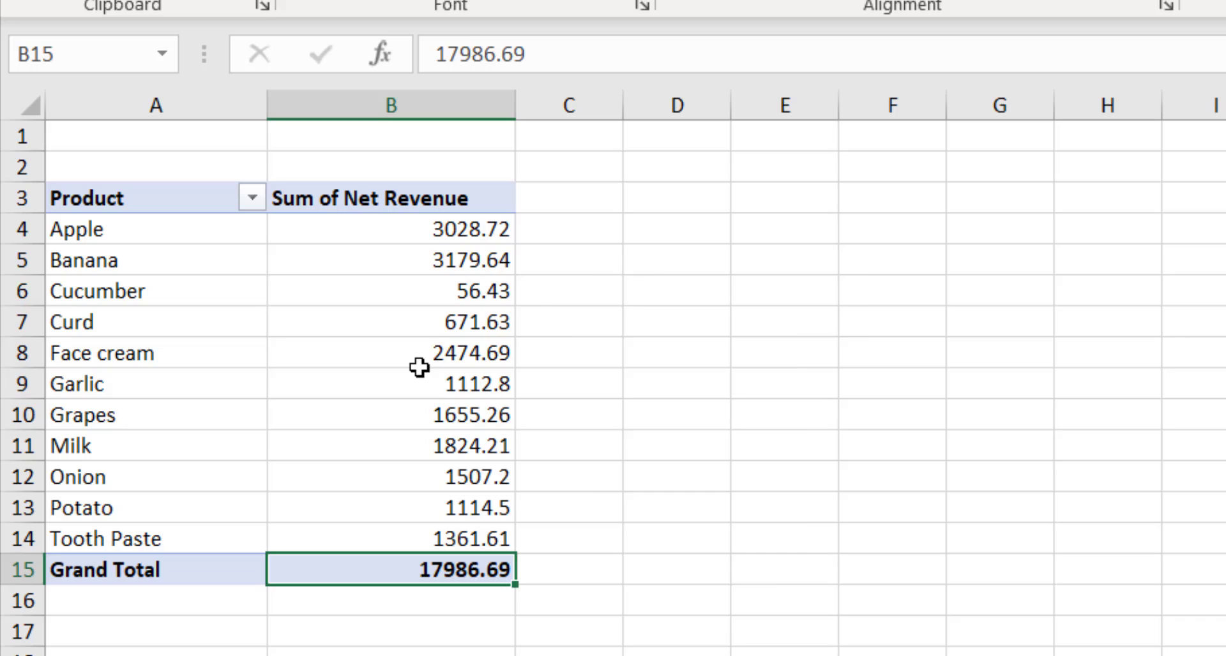
{"action": "right_click", "coordinate": [419, 367]}
{"action": "left_click", "coordinate": [592, 539]}
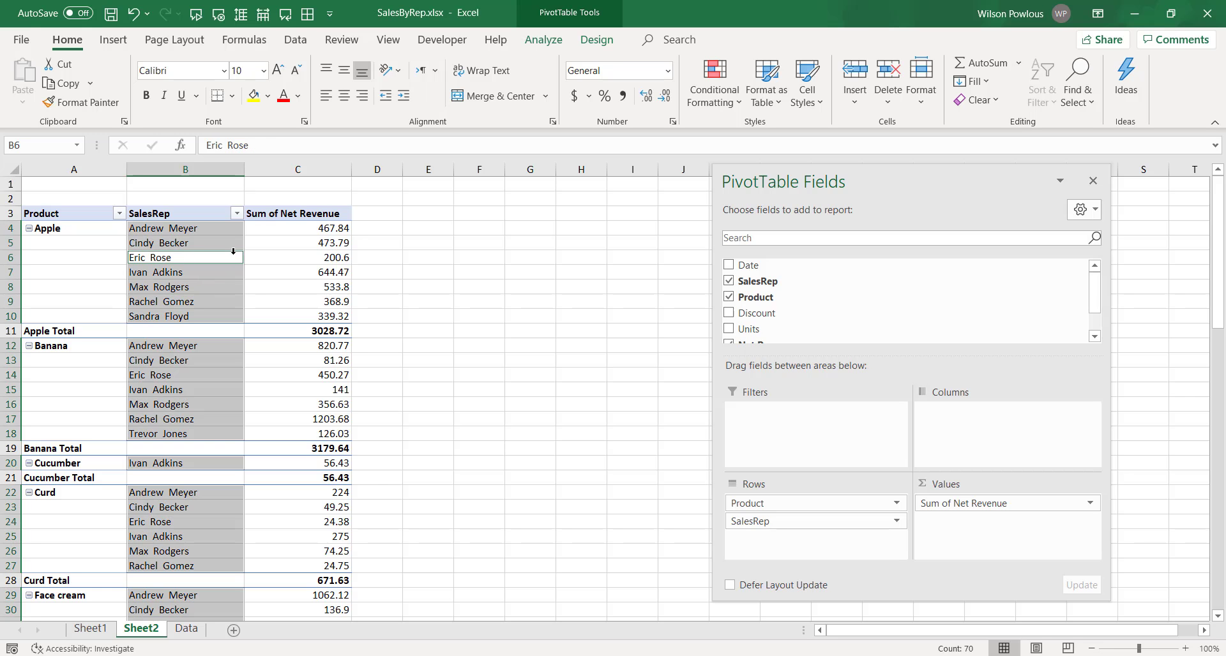
Try the compact and outline report layouts, then settle on tabular form.
{"action": "left_click", "coordinate": [313, 256]}
{"action": "left_click", "coordinate": [291, 241]}
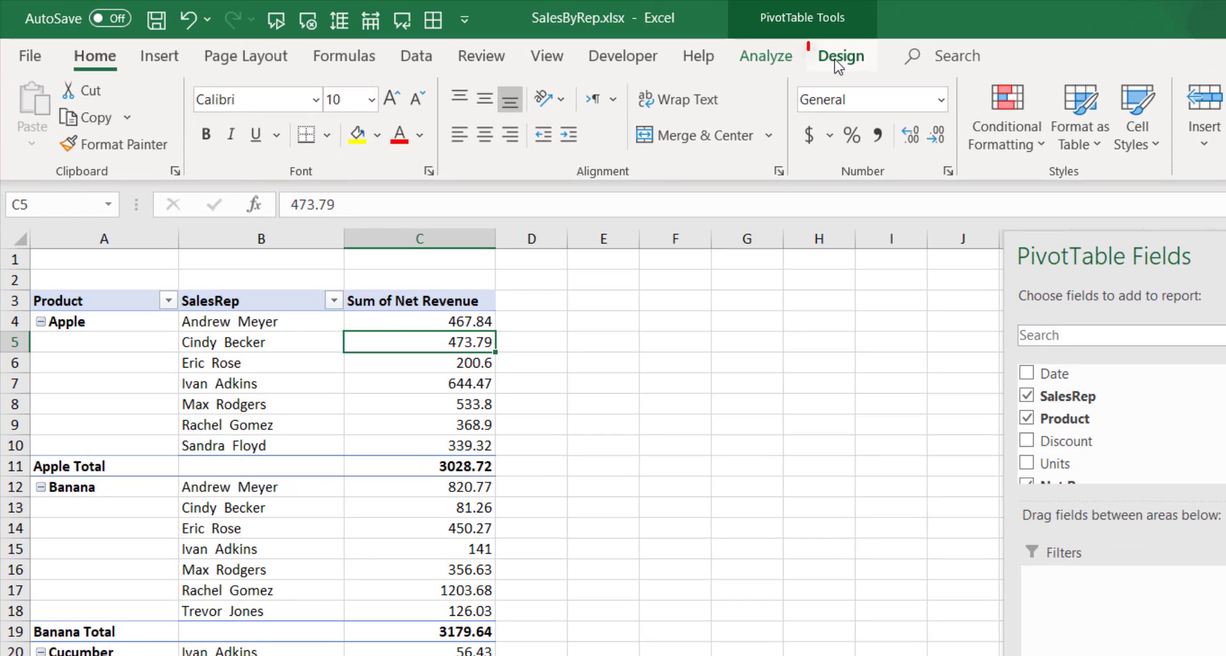
{"action": "left_click", "coordinate": [838, 61]}
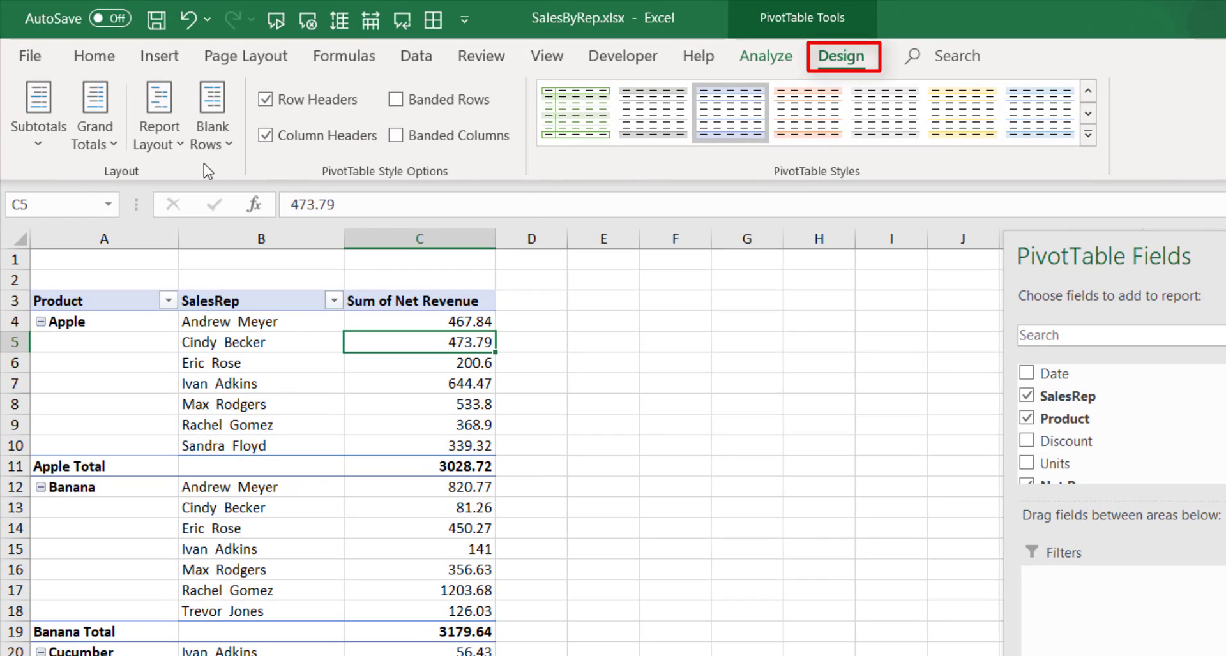
{"action": "left_click", "coordinate": [174, 146]}
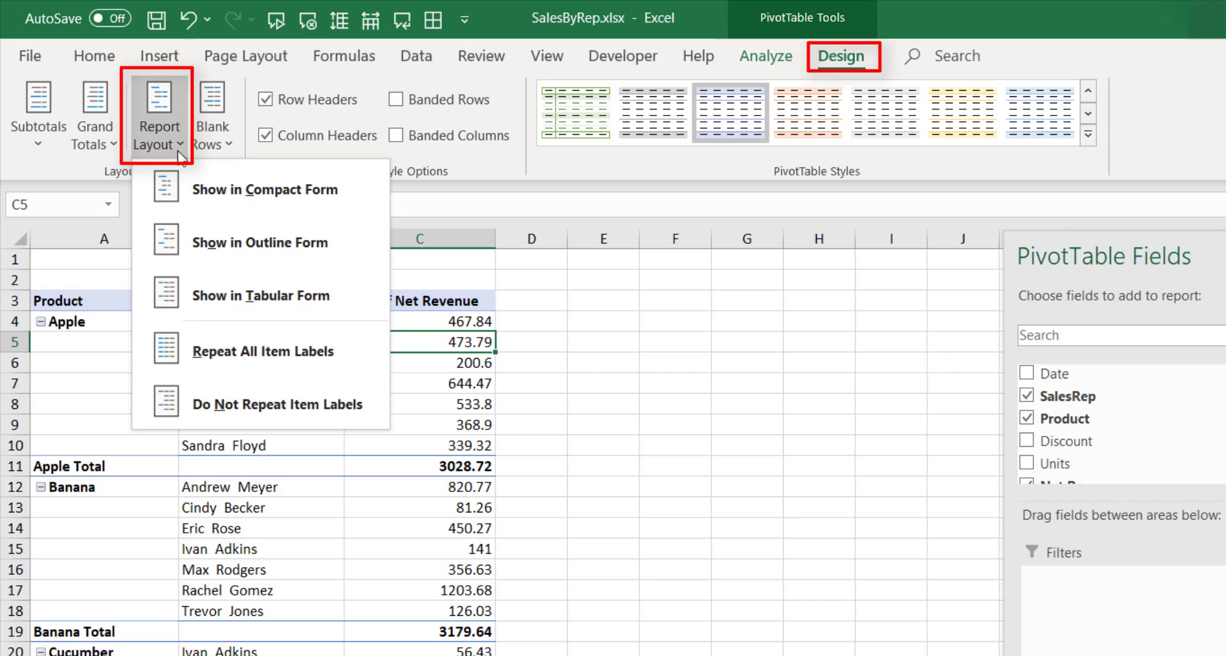
{"action": "left_click", "coordinate": [200, 190]}
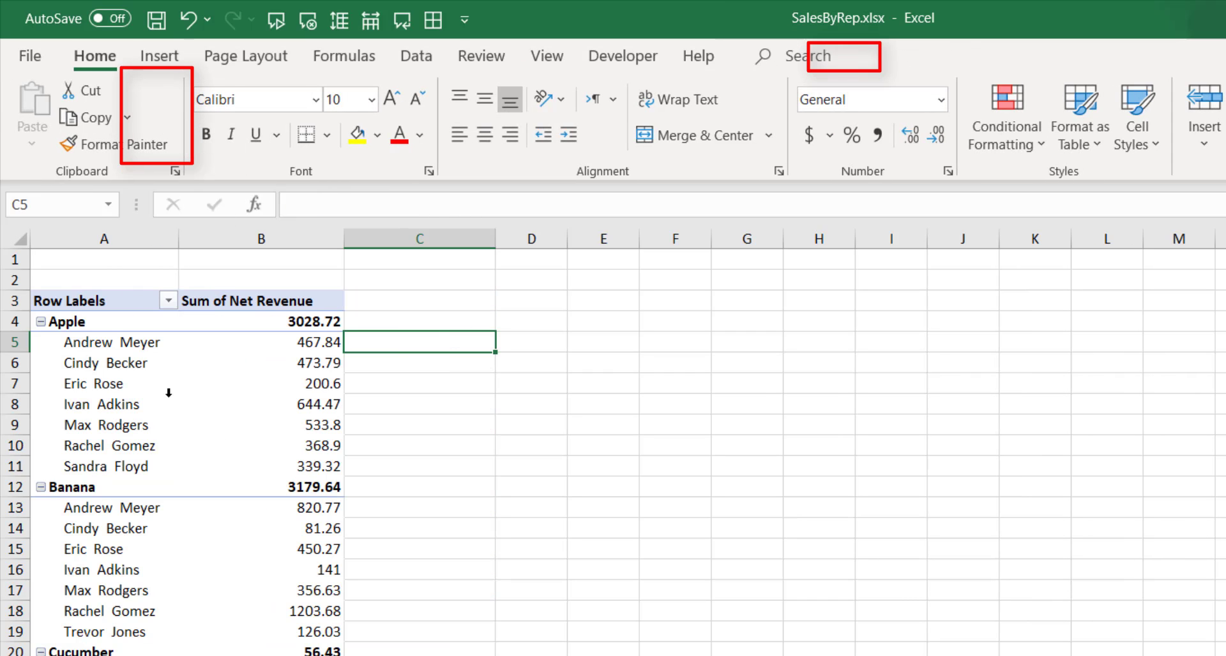
{"action": "left_click", "coordinate": [106, 369]}
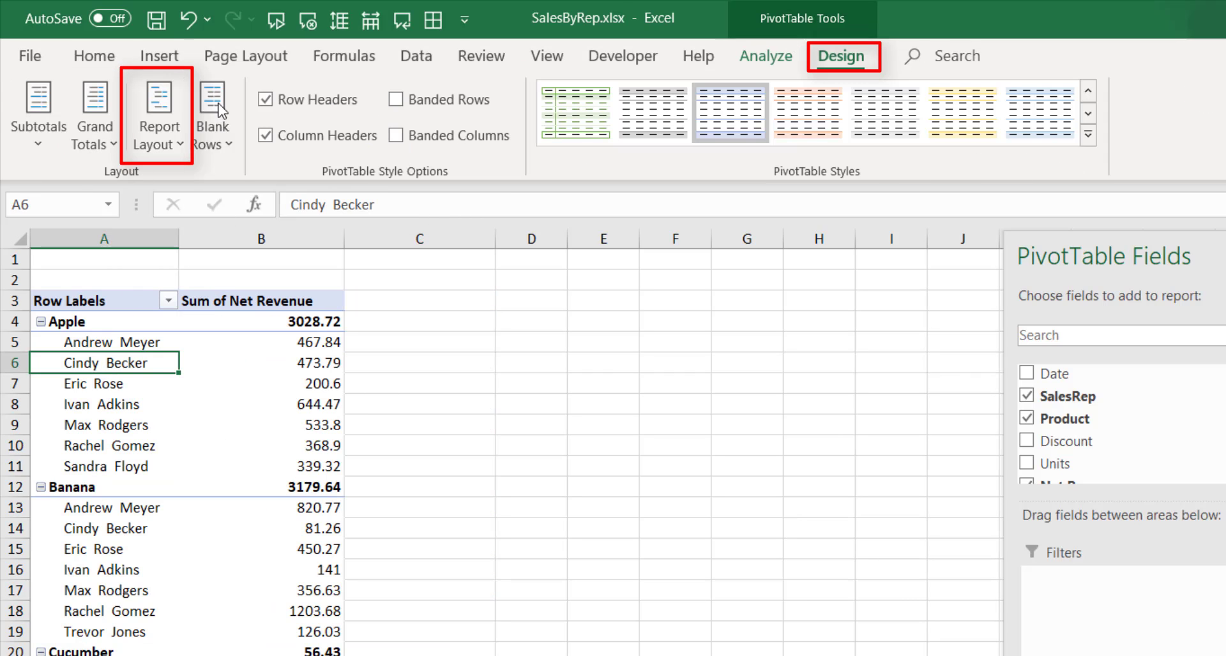
{"action": "left_click", "coordinate": [224, 149]}
{"action": "left_click", "coordinate": [160, 134]}
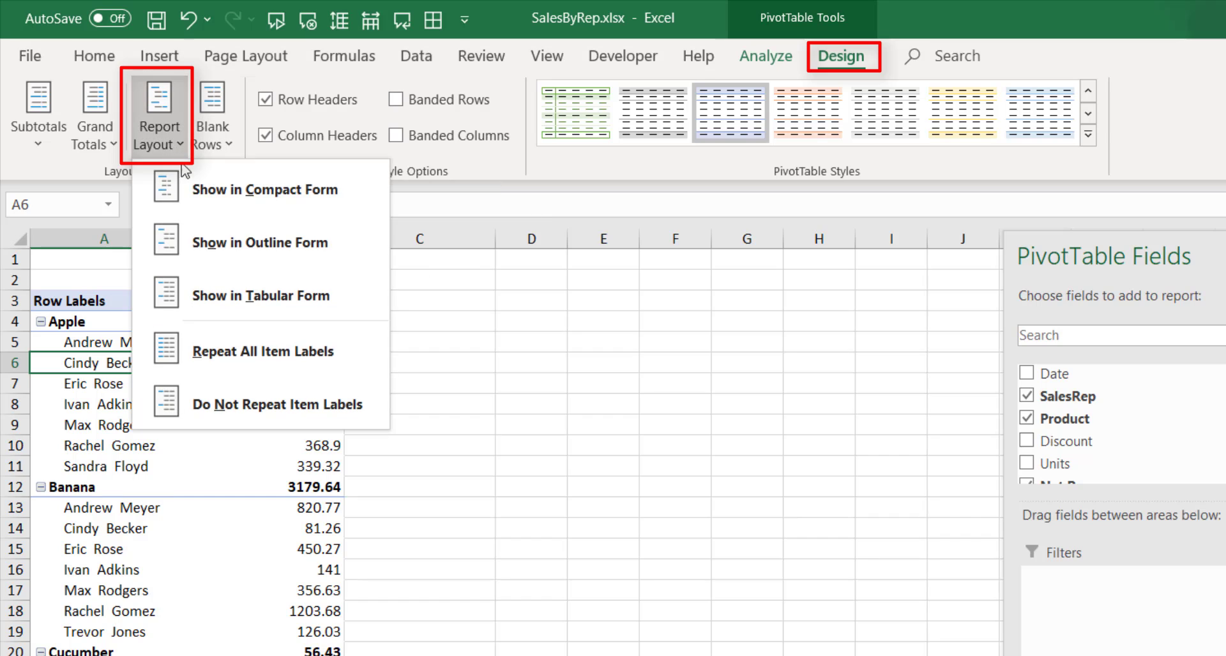
{"action": "left_click", "coordinate": [228, 249]}
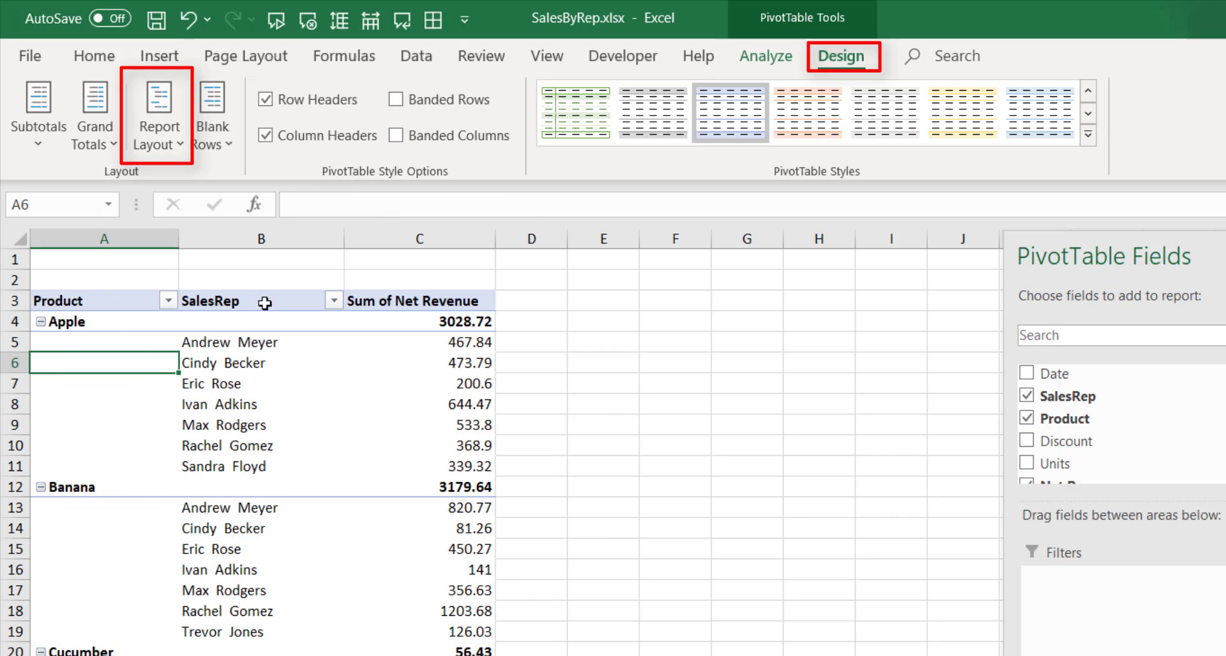
{"action": "left_click", "coordinate": [163, 135]}
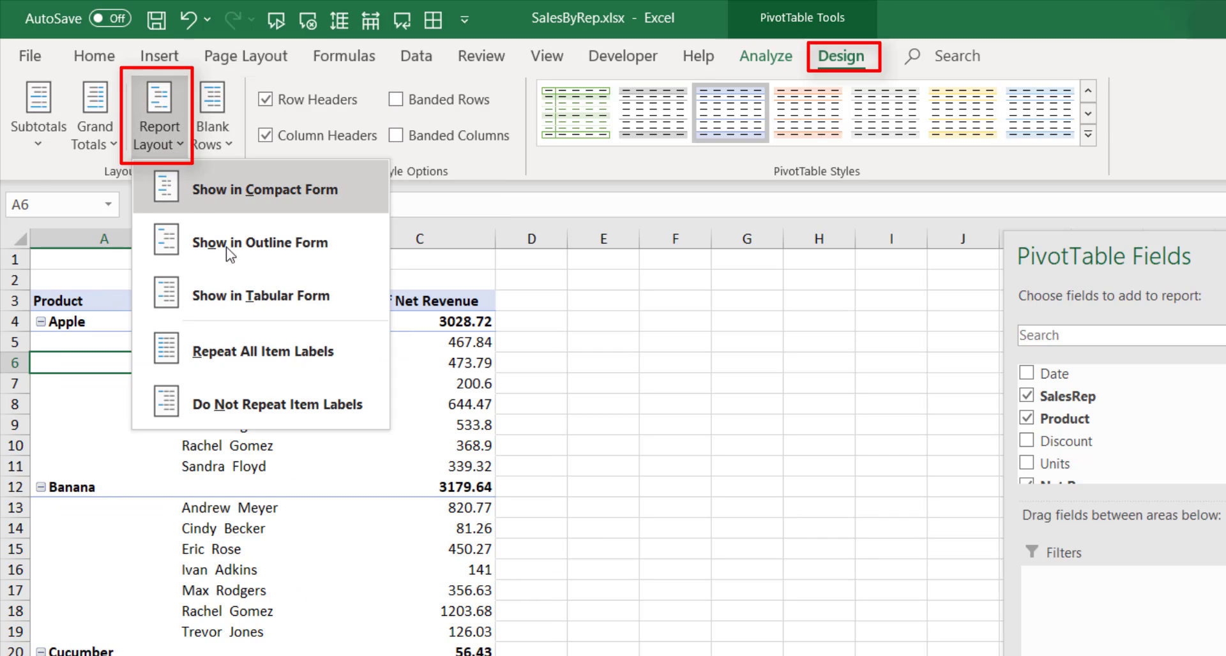
{"action": "left_click", "coordinate": [246, 313]}
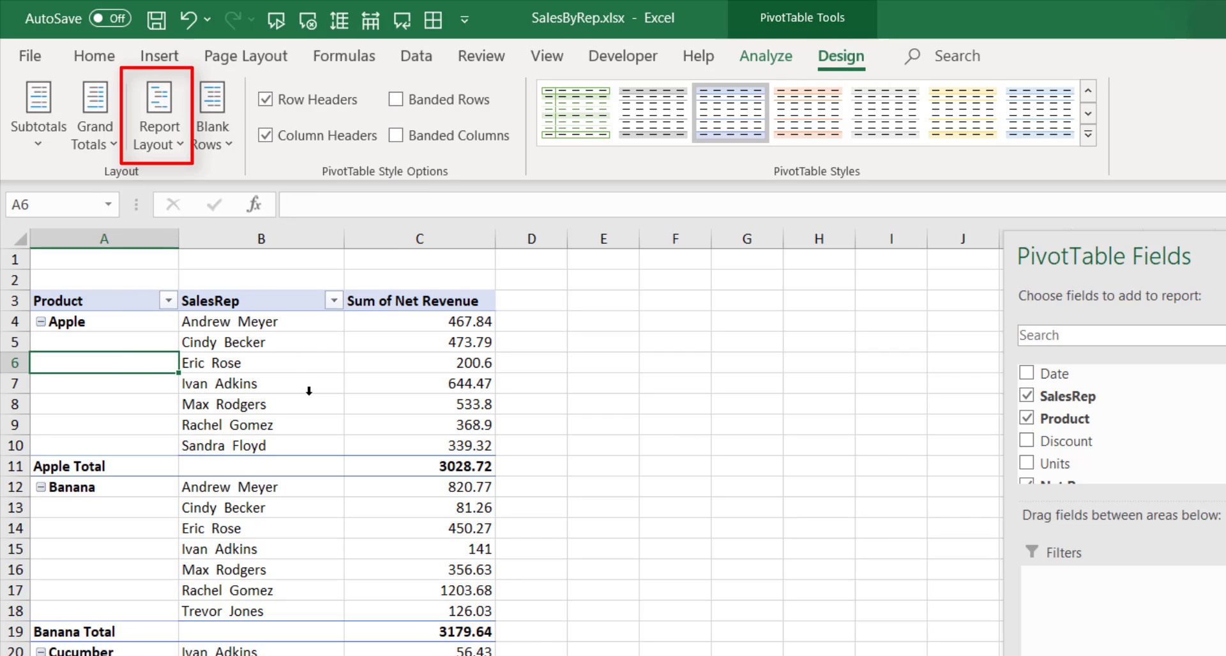
Try several PivotTable styles and apply the orange Medium style.
{"action": "left_click", "coordinate": [269, 405]}
{"action": "left_click", "coordinate": [255, 326]}
{"action": "left_click", "coordinate": [301, 407]}
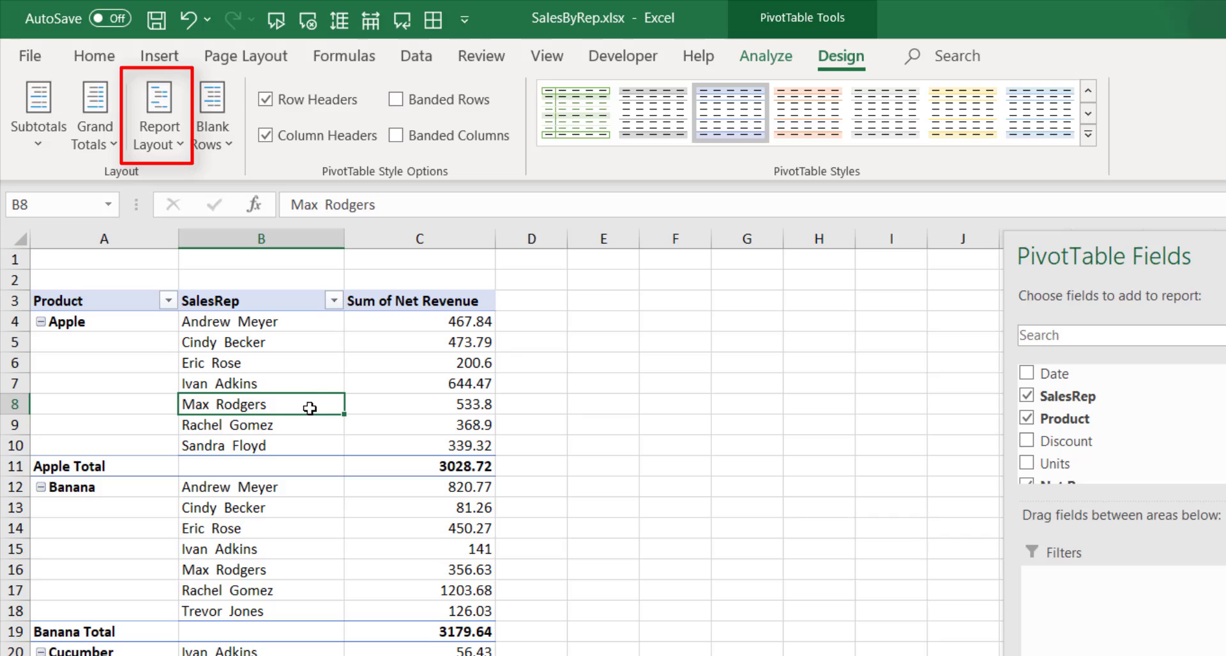
{"action": "left_click", "coordinate": [288, 341]}
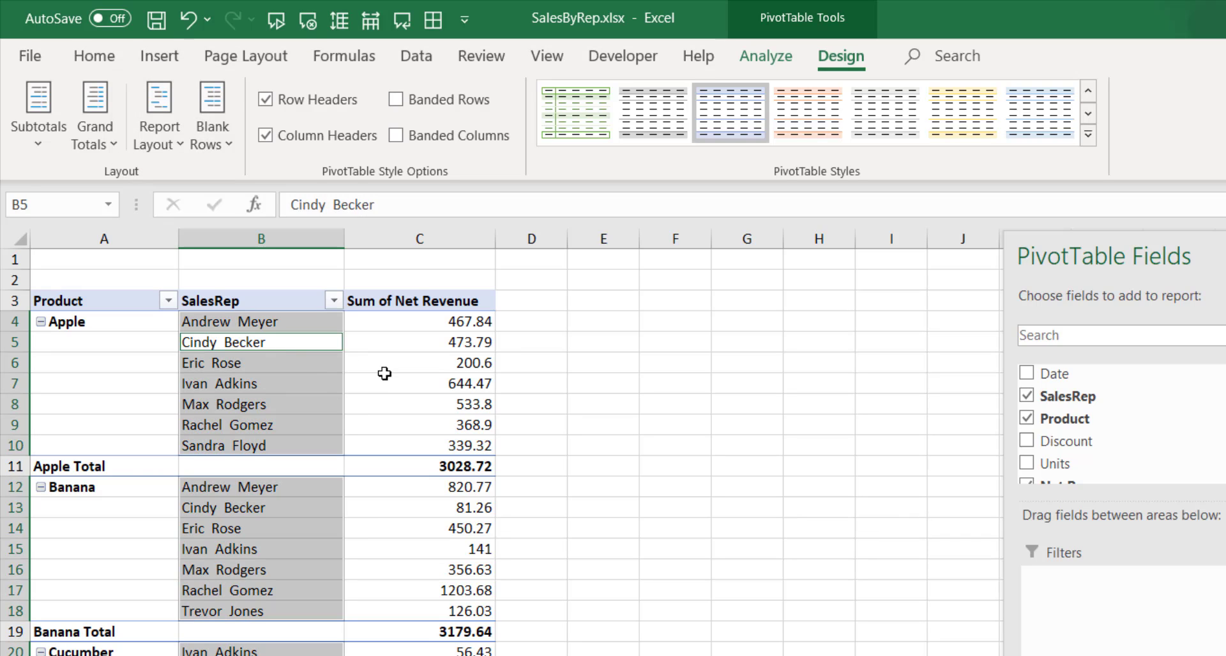
{"action": "left_click", "coordinate": [384, 374]}
{"action": "left_click", "coordinate": [264, 342]}
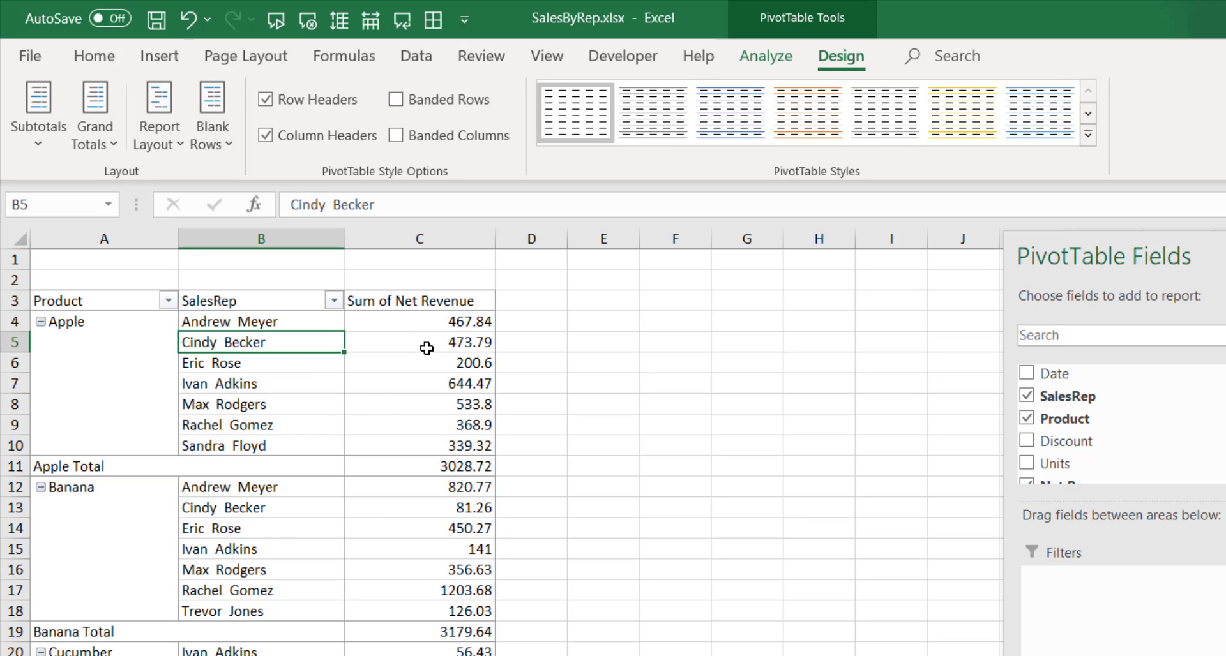
{"action": "left_click", "coordinate": [830, 131]}
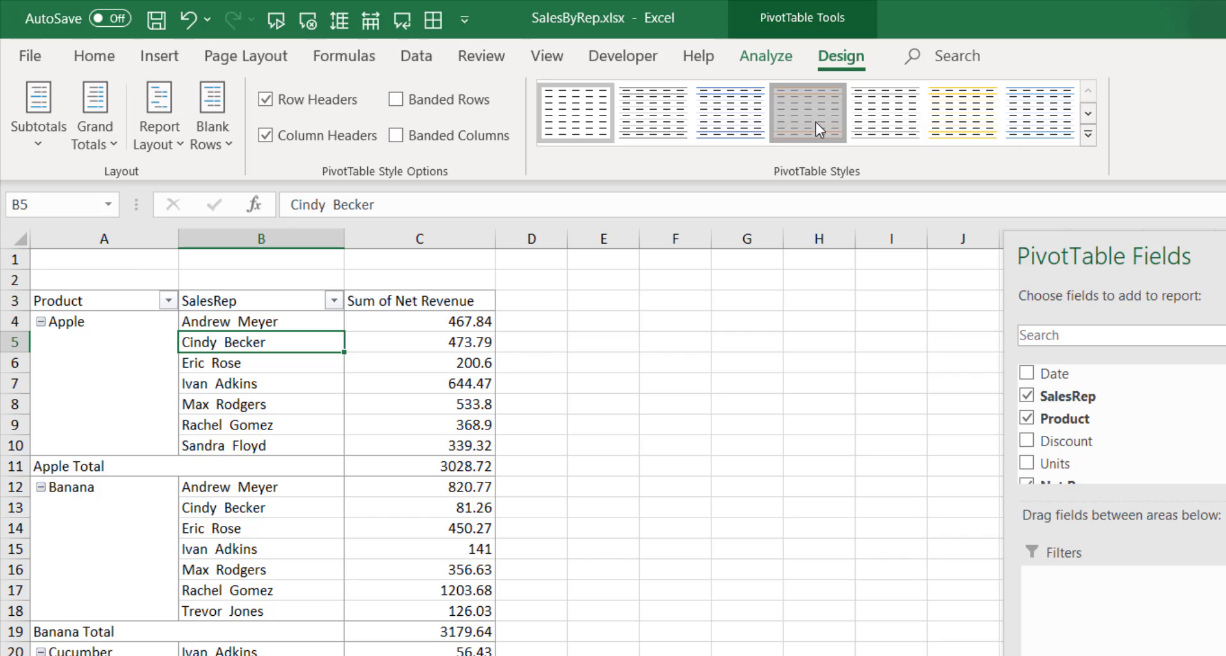
{"action": "left_click", "coordinate": [1088, 136]}
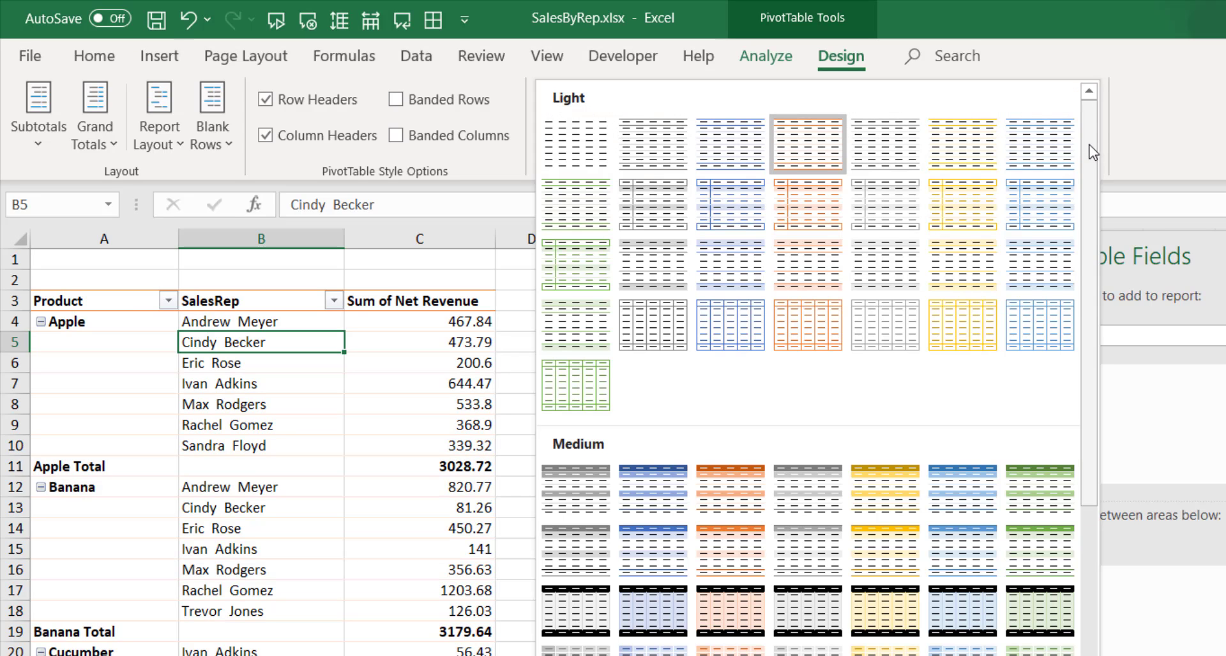
{"action": "left_click", "coordinate": [576, 490]}
{"action": "left_click", "coordinate": [805, 114]}
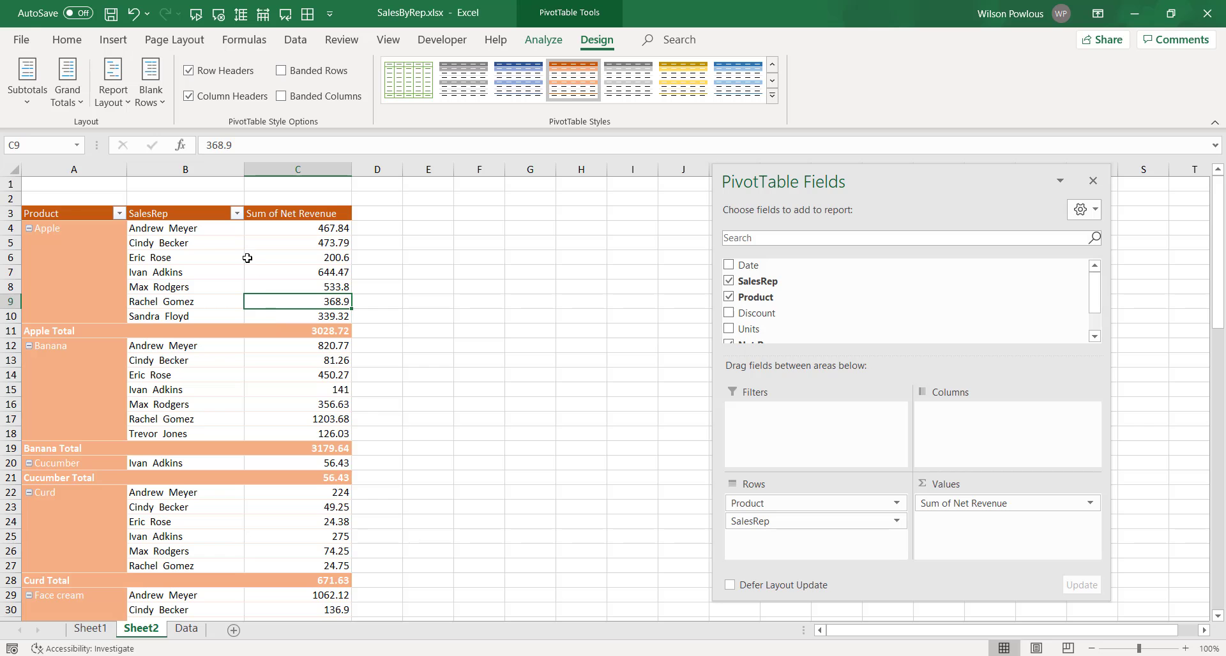
{"action": "left_click", "coordinate": [220, 256]}
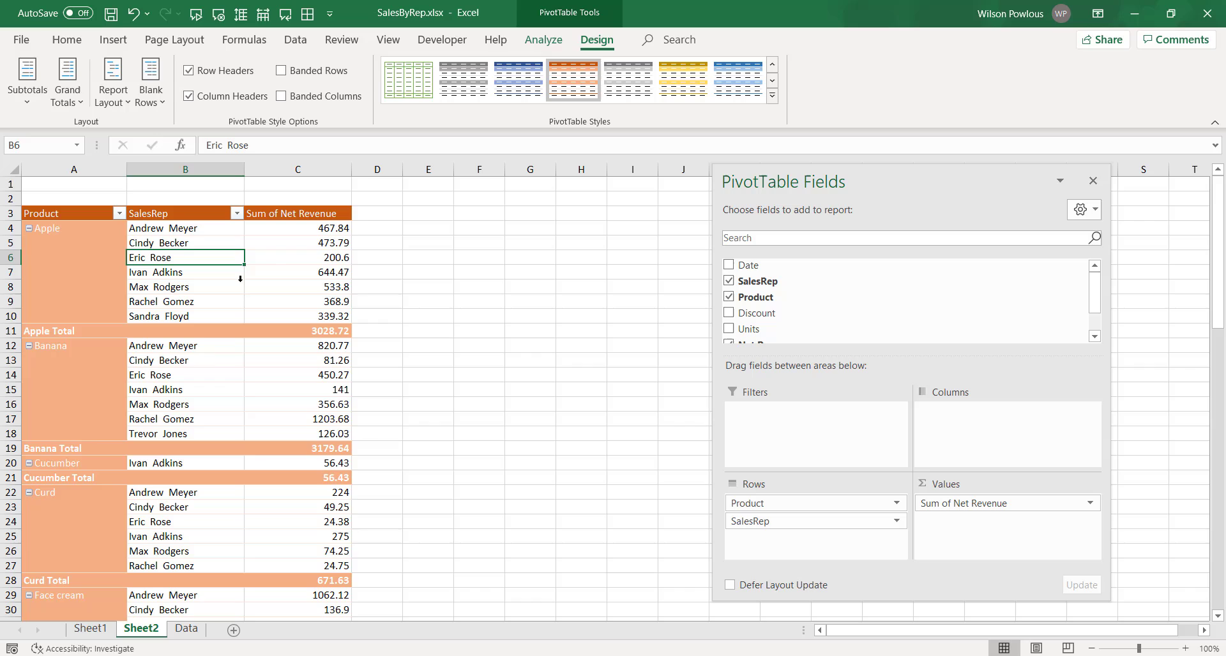
Tick Refresh data when opening the file on the PivotTable Options Data tab.
{"action": "right_click", "coordinate": [281, 263]}
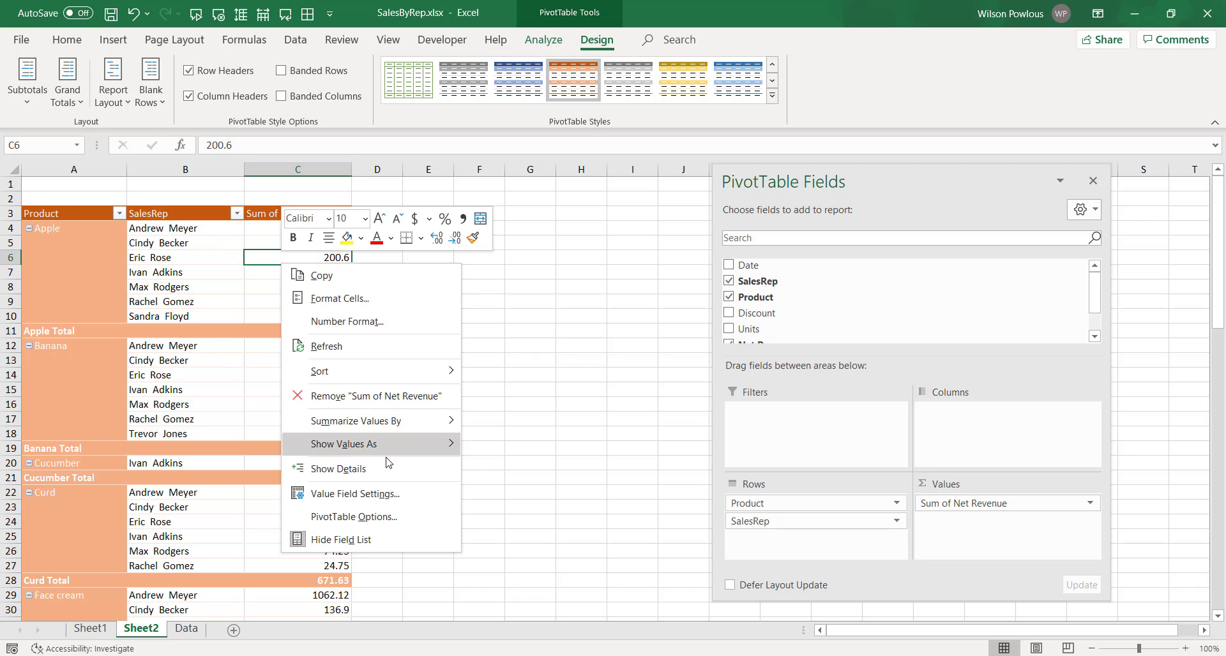
{"action": "left_click", "coordinate": [373, 517]}
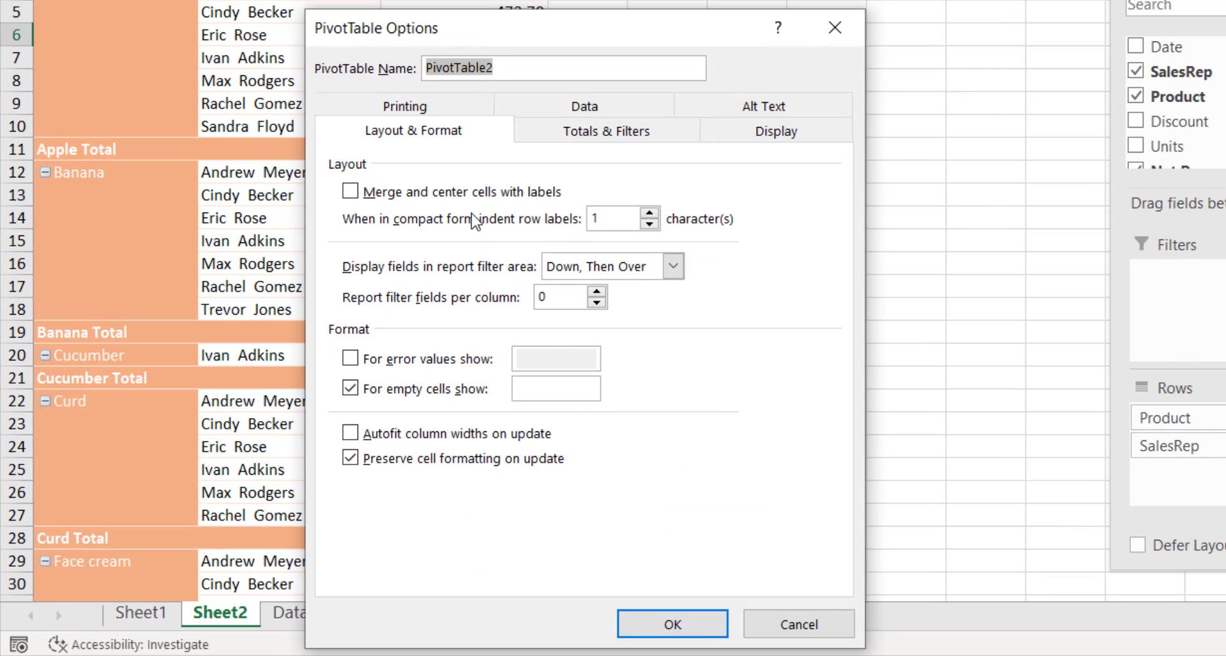
{"action": "left_click", "coordinate": [568, 110]}
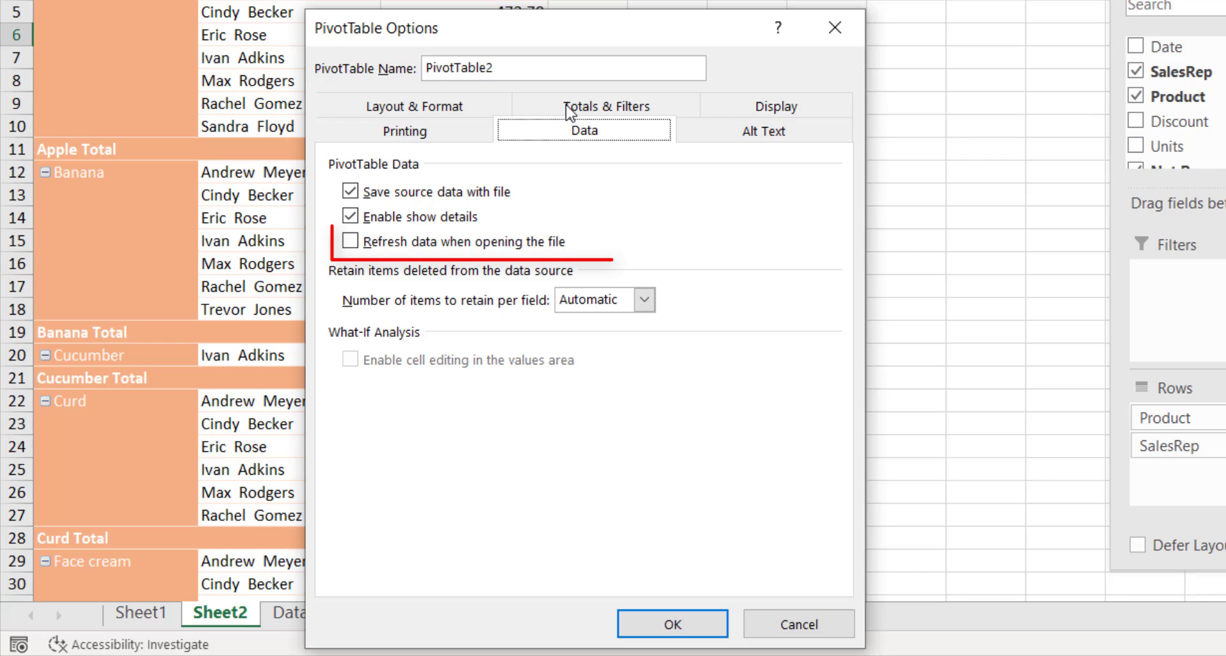
{"action": "left_click", "coordinate": [349, 243]}
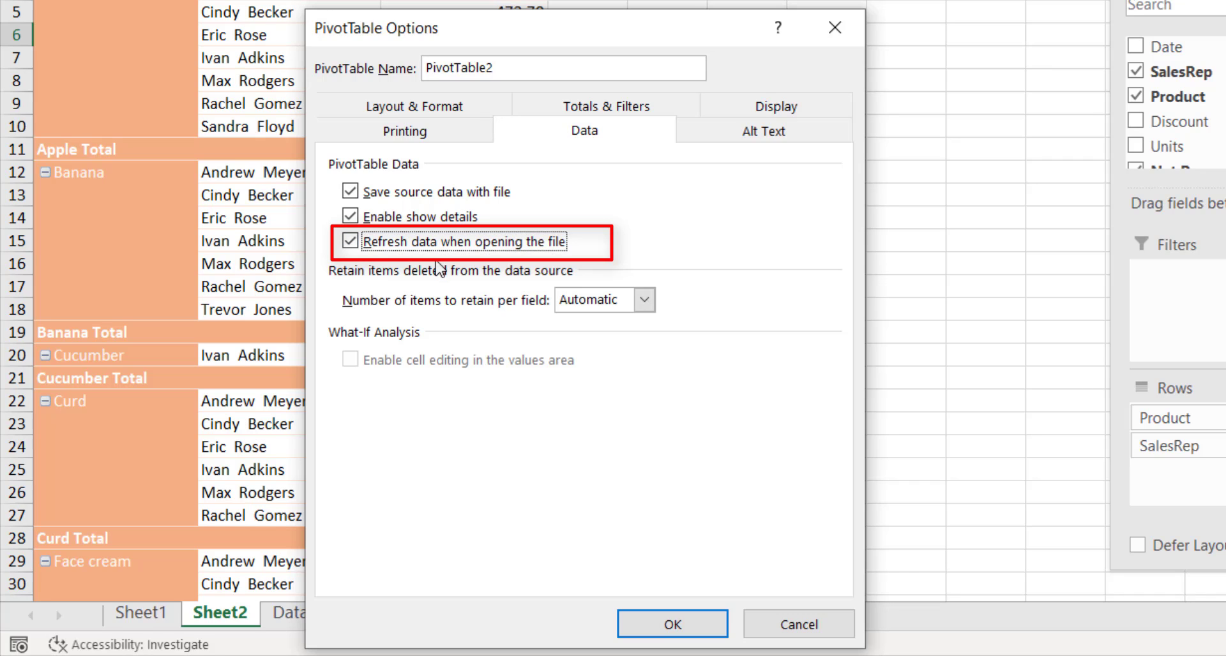
{"action": "mouse_move", "coordinate": [593, 30]}
{"action": "left_mouse_down"}
{"action": "mouse_move", "coordinate": [662, 0]}
{"action": "mouse_move", "coordinate": [732, 0]}
{"action": "left_mouse_up"}
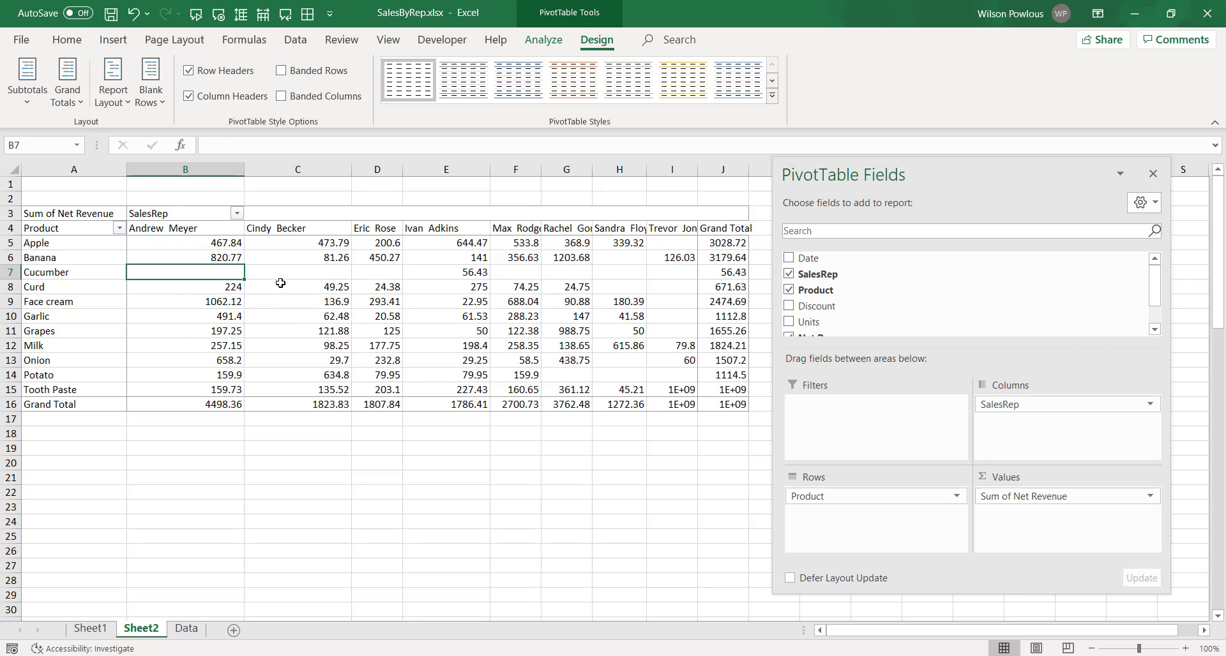
{"action": "left_click", "coordinate": [304, 276]}
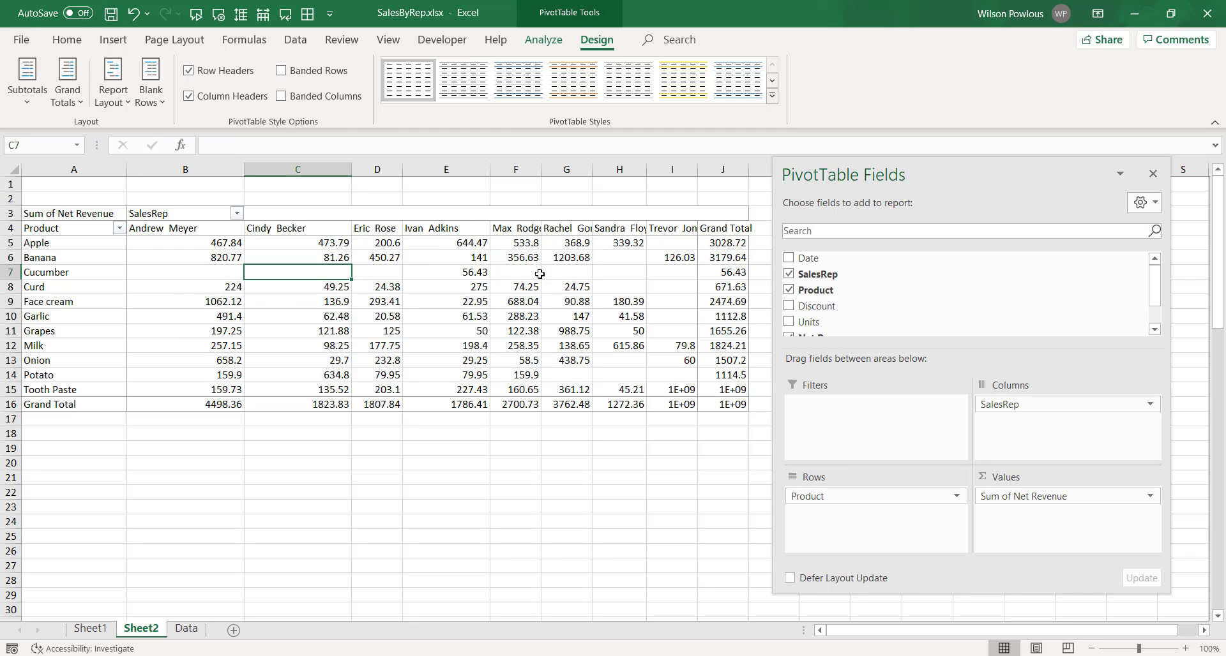
{"action": "left_click", "coordinate": [527, 274]}
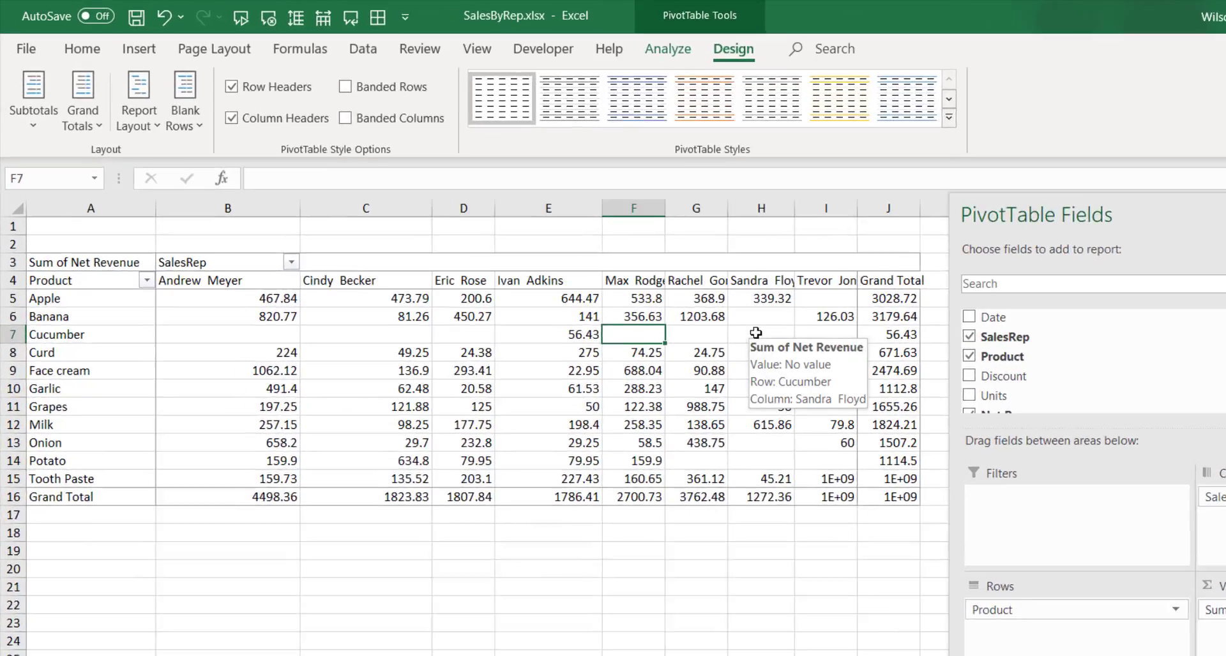
{"action": "left_click", "coordinate": [115, 317]}
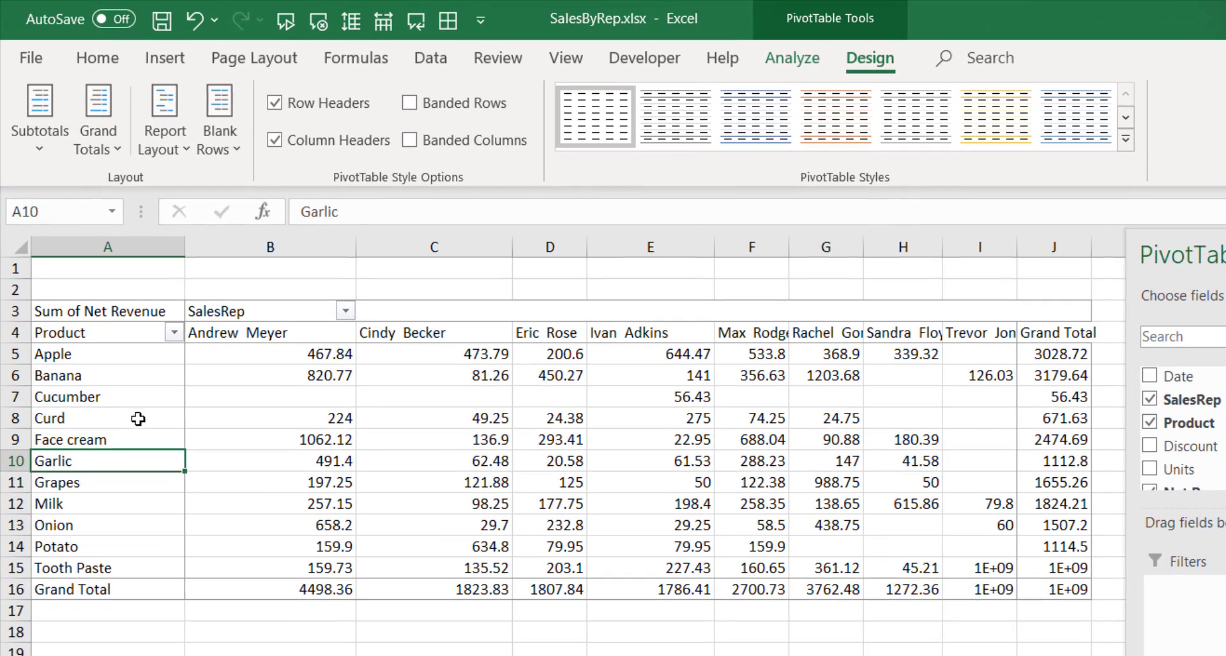
{"action": "left_click", "coordinate": [90, 276]}
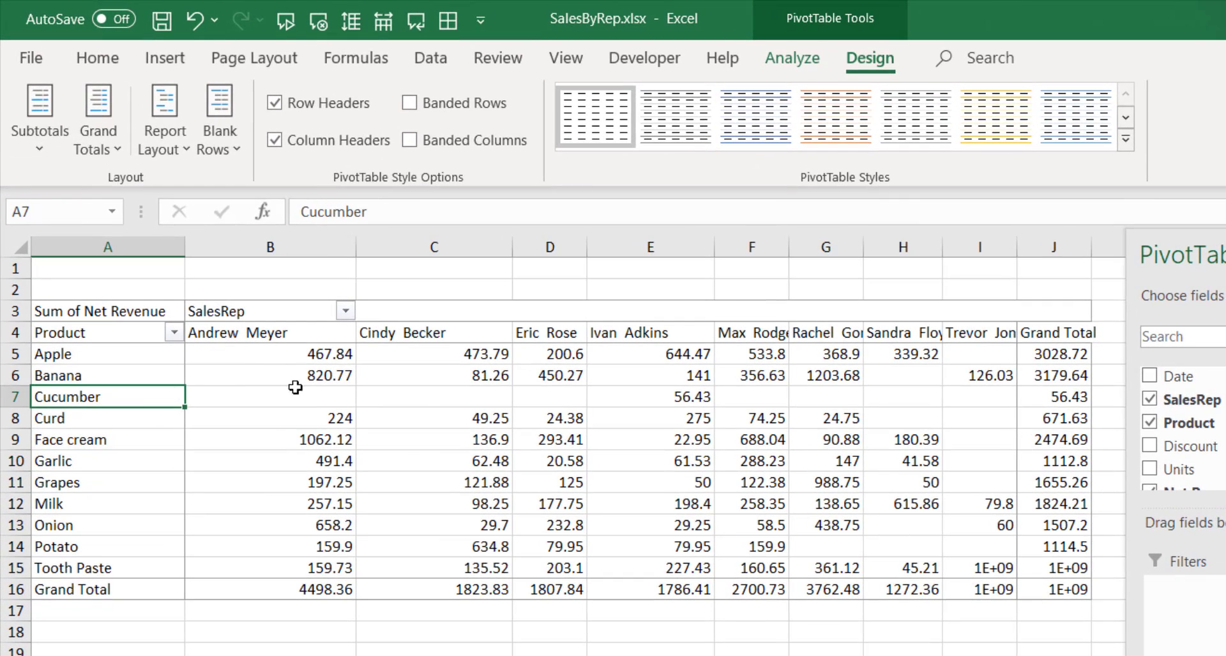
{"action": "left_click", "coordinate": [425, 402]}
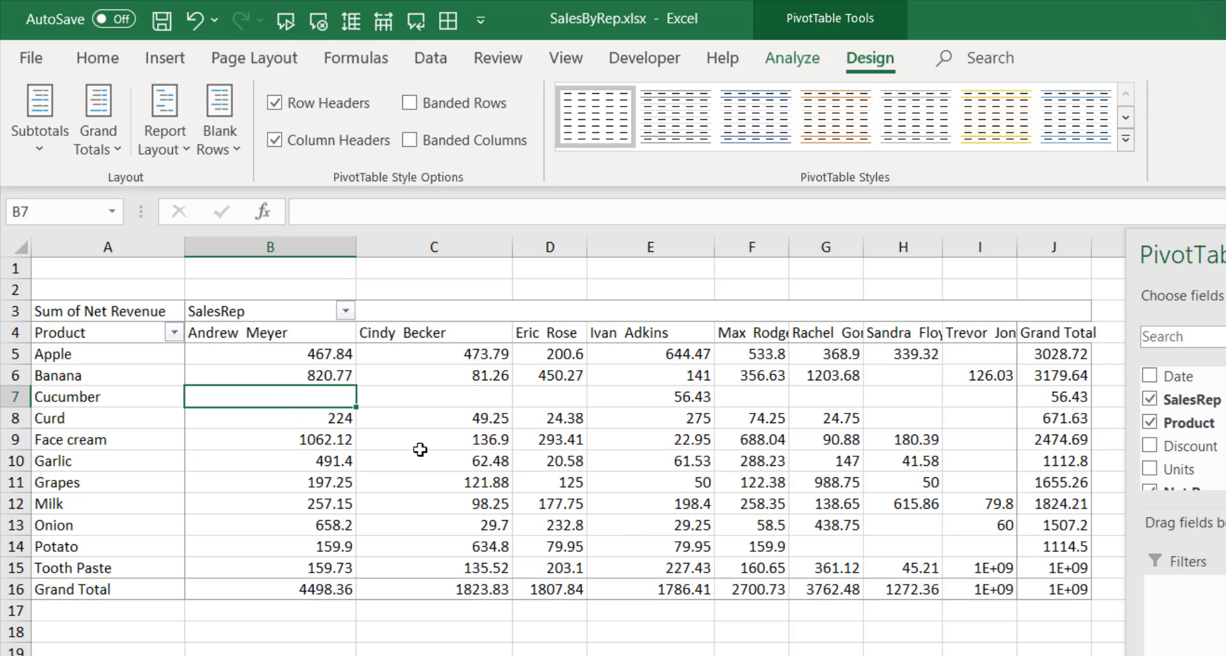
{"action": "left_click", "coordinate": [445, 458]}
{"action": "left_click", "coordinate": [337, 397]}
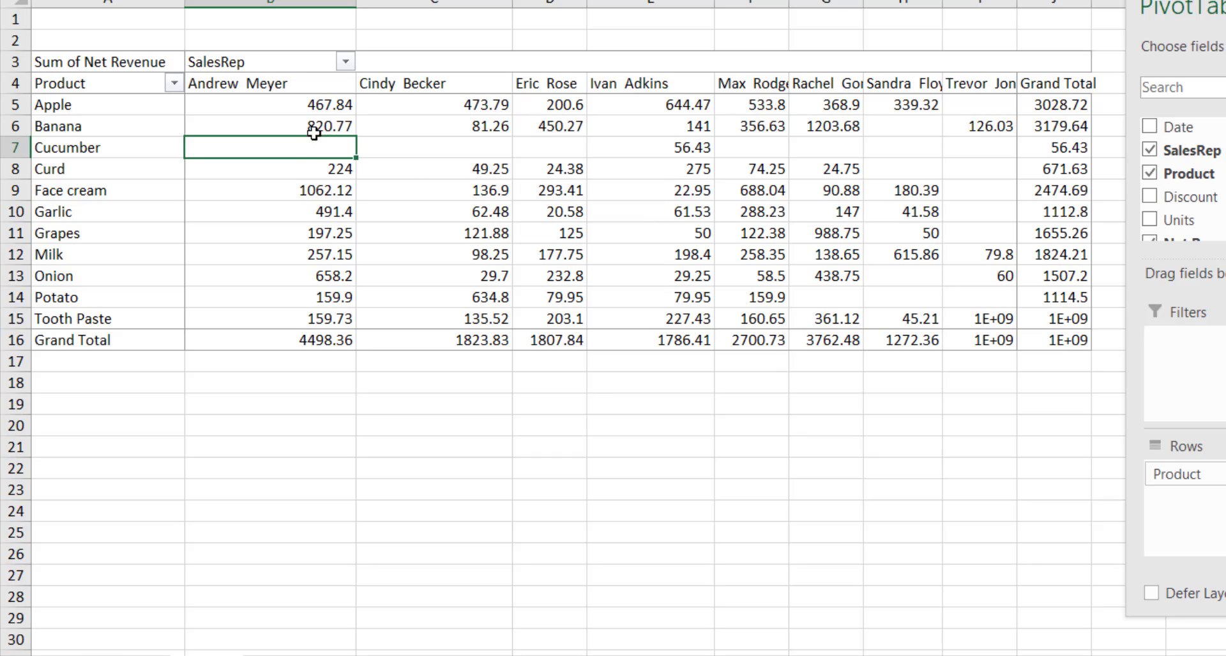
{"action": "left_click", "coordinate": [378, 251]}
Show 'No Sales' in the pivot's empty cells and spot the affected cells.
{"action": "left_click", "coordinate": [315, 217]}
{"action": "right_click", "coordinate": [316, 217]}
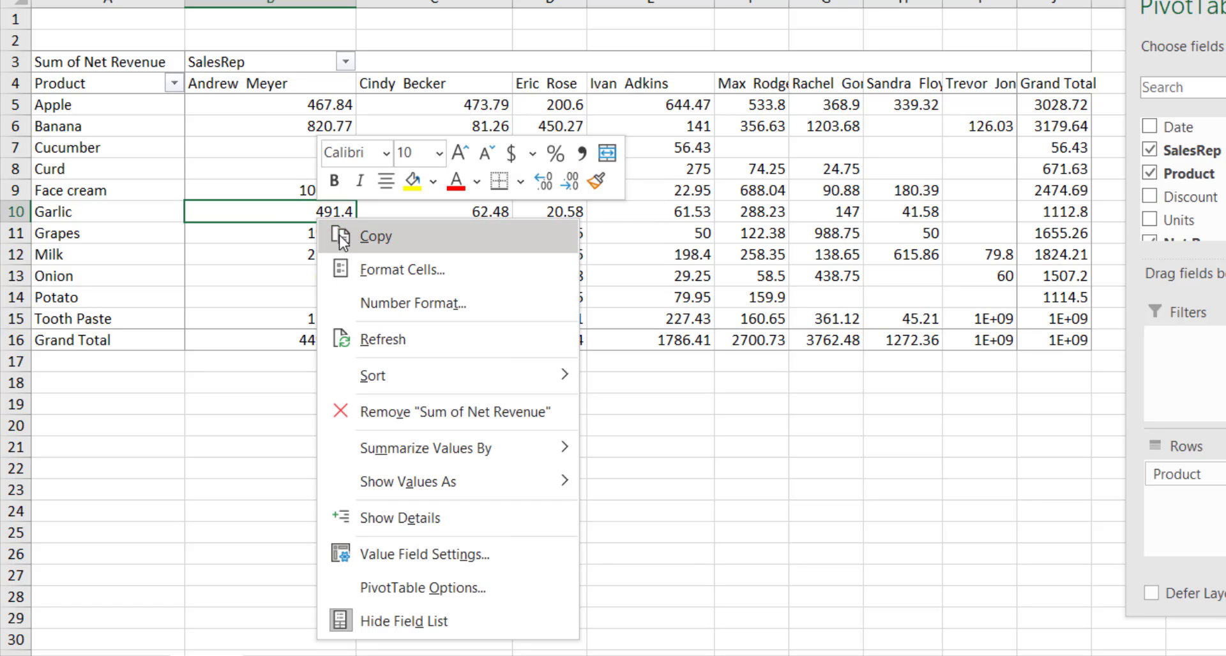
{"action": "left_click", "coordinate": [467, 587]}
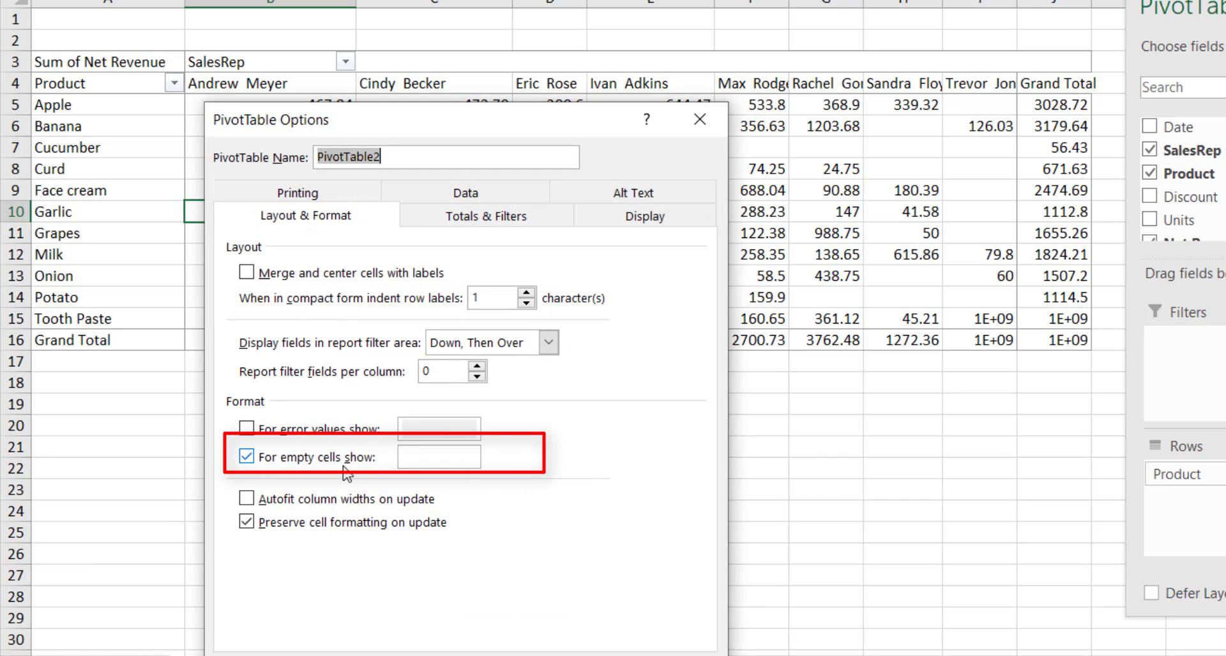
{"action": "left_click", "coordinate": [434, 455]}
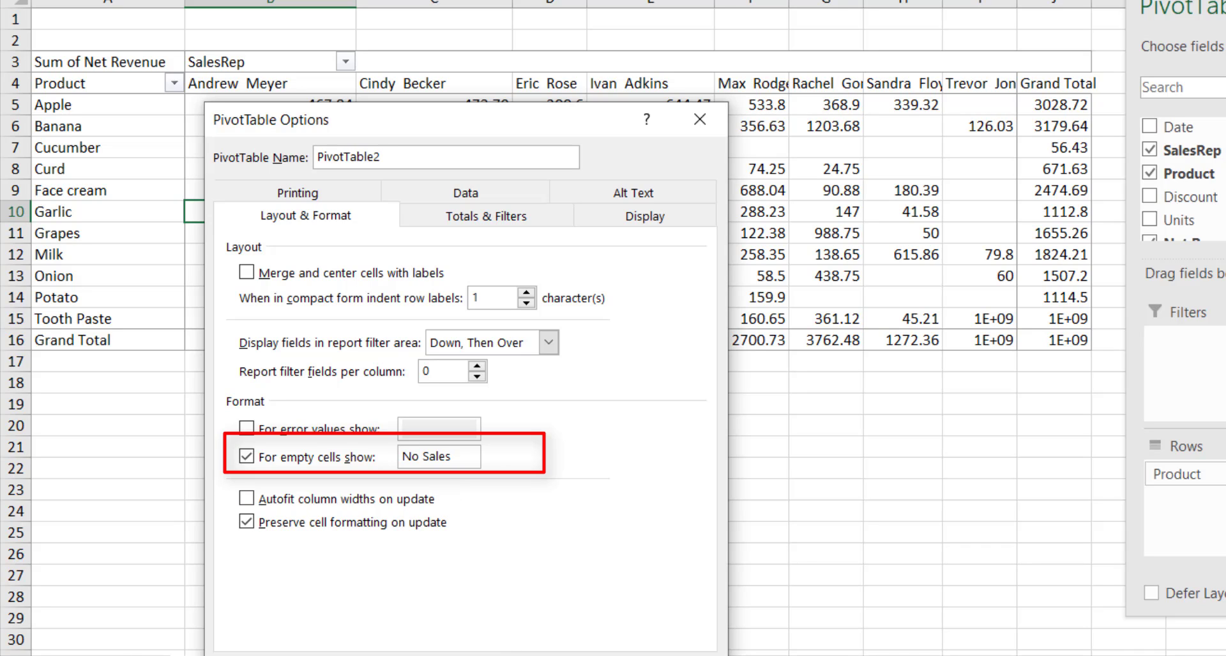
{"action": "left_click", "coordinate": [511, 652]}
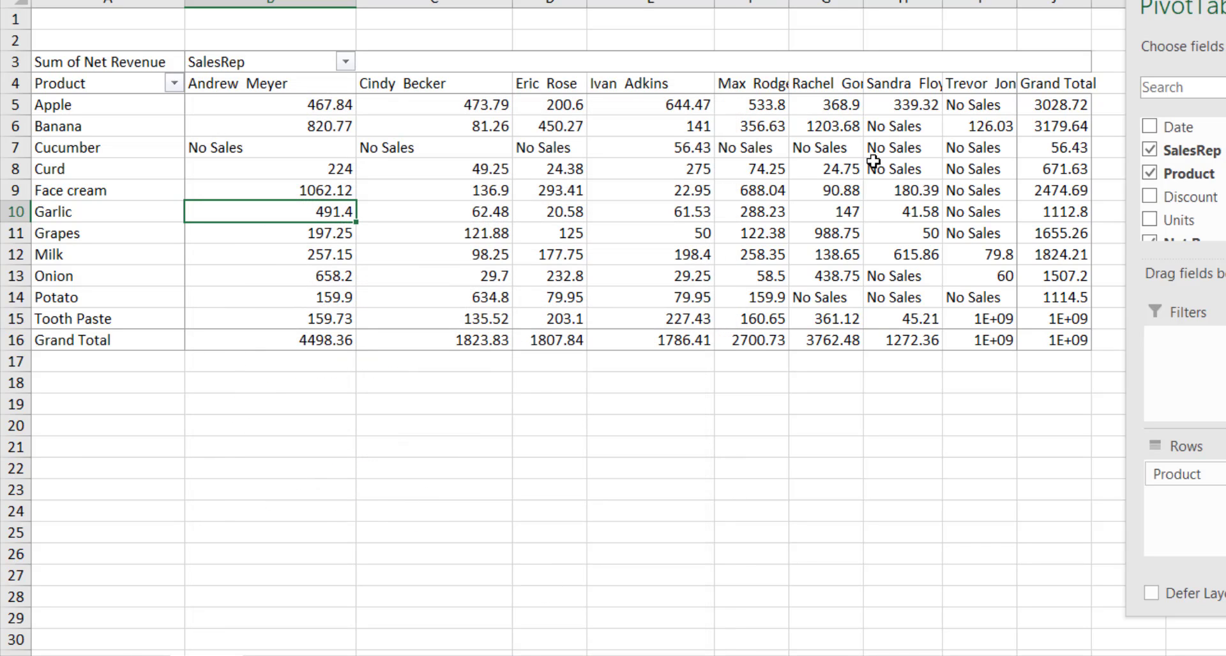
{"action": "left_click", "coordinate": [433, 159]}
{"action": "left_click", "coordinate": [250, 151]}
{"action": "left_click", "coordinate": [480, 152]}
{"action": "left_click", "coordinate": [570, 156]}
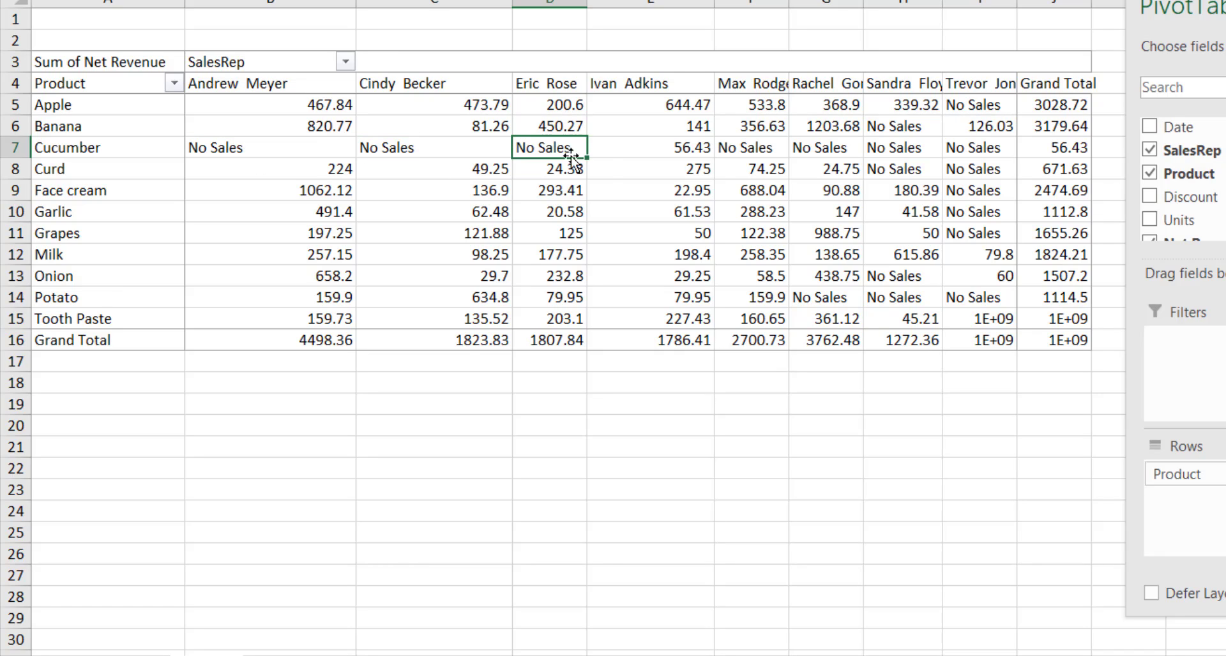
{"action": "left_click", "coordinate": [844, 301]}
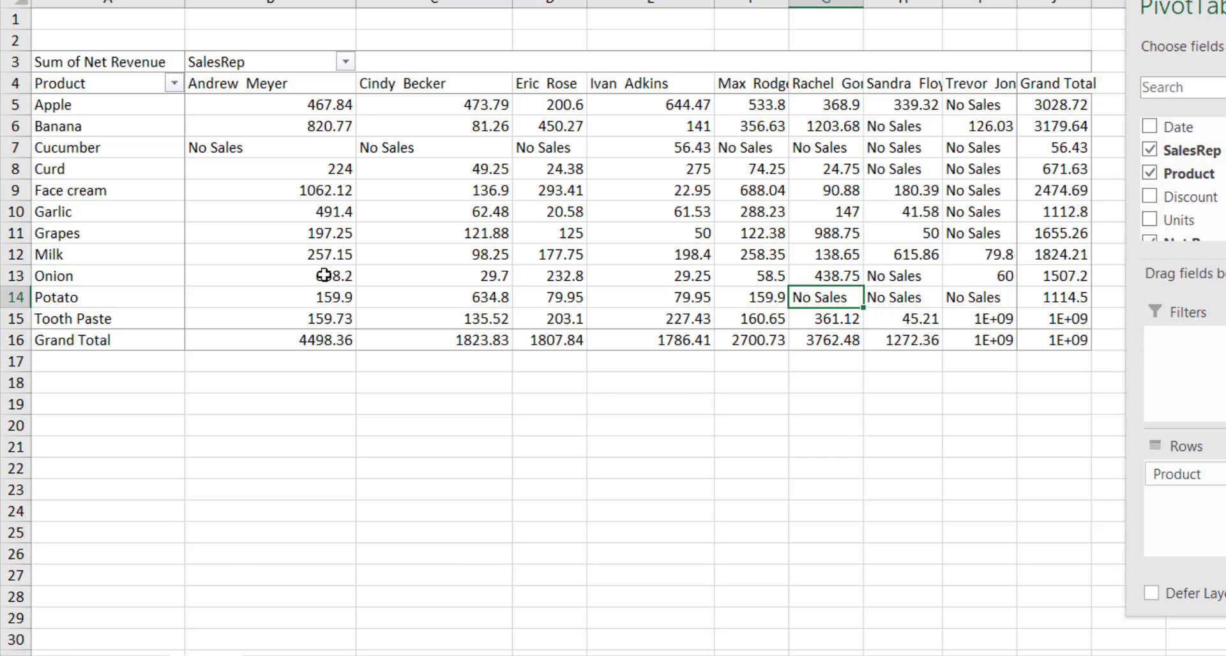
Change the empty-cell text from 'No Sales' to '--' and check the dashed cells.
{"action": "right_click", "coordinate": [289, 237]}
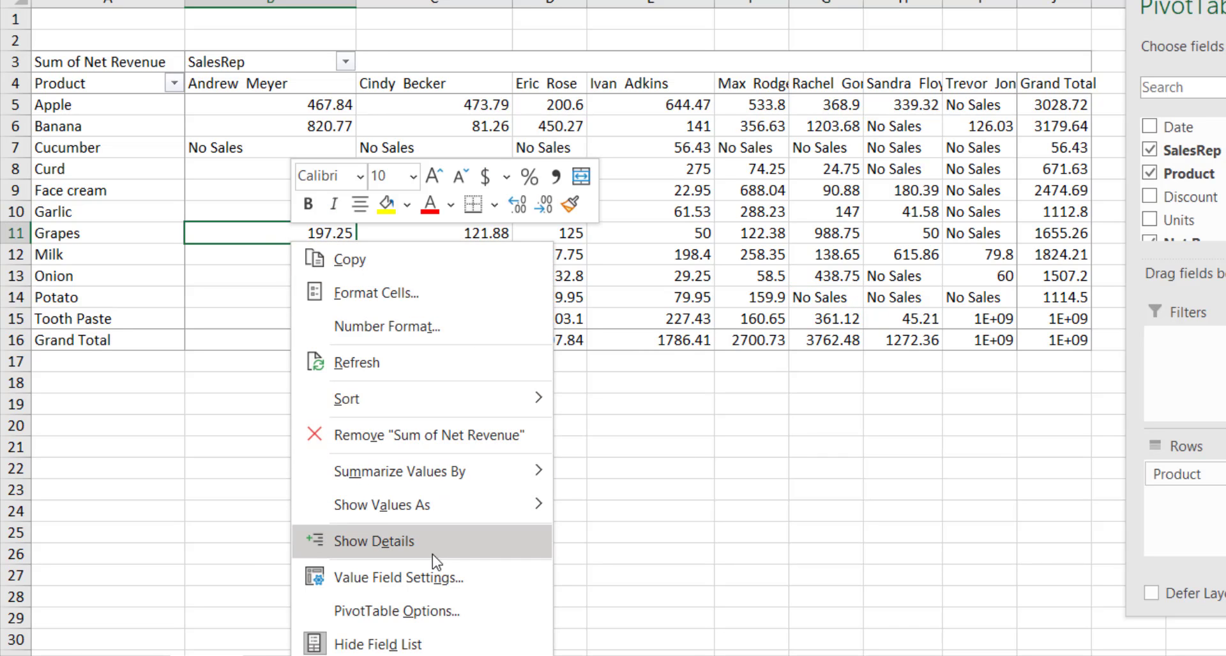
{"action": "left_click", "coordinate": [428, 611]}
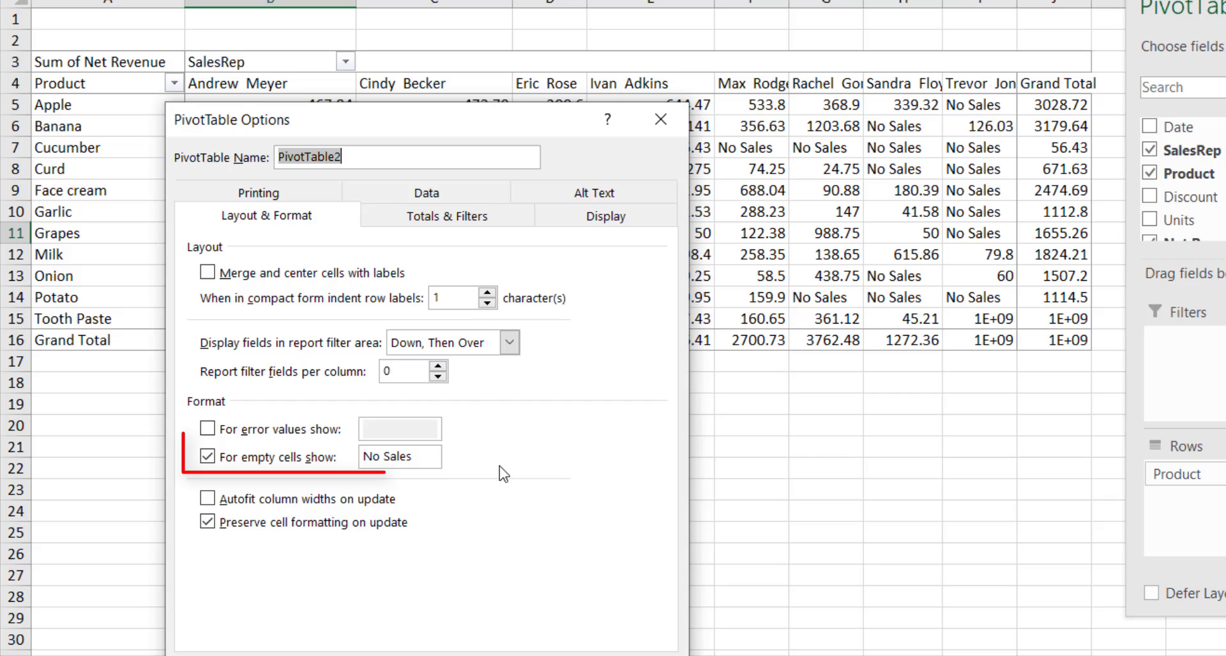
{"action": "triple_click", "coordinate": [378, 449]}
{"action": "type", "text": "--"}
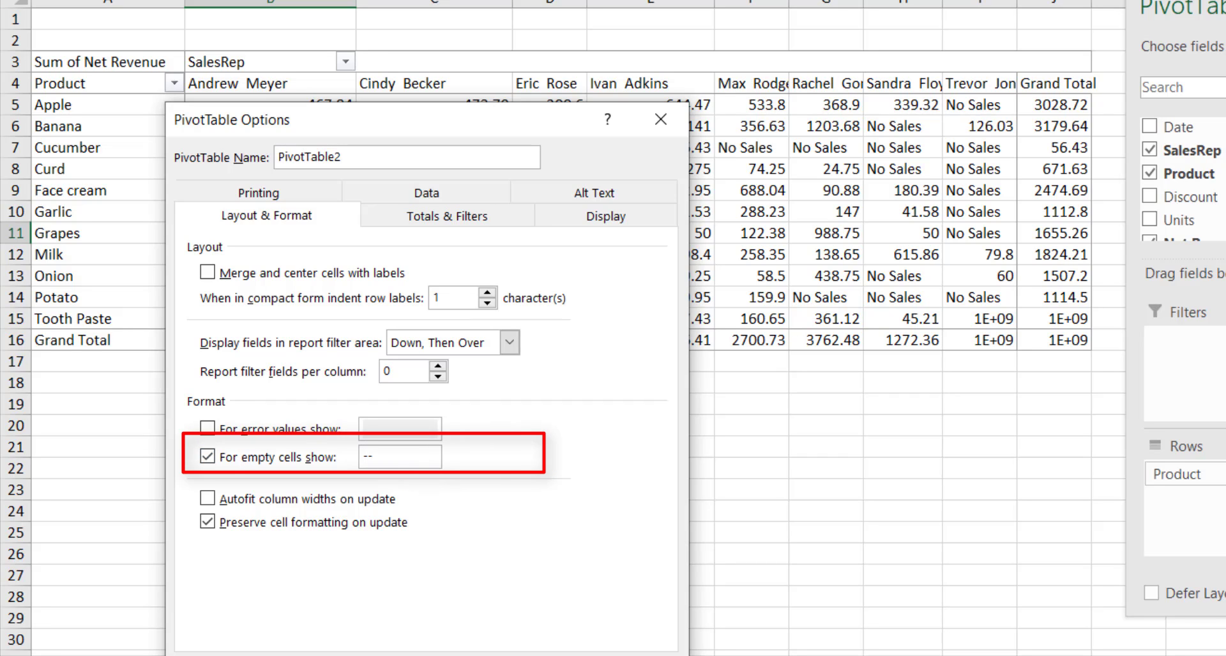
{"action": "key", "text": "Return"}
{"action": "left_click", "coordinate": [973, 148]}
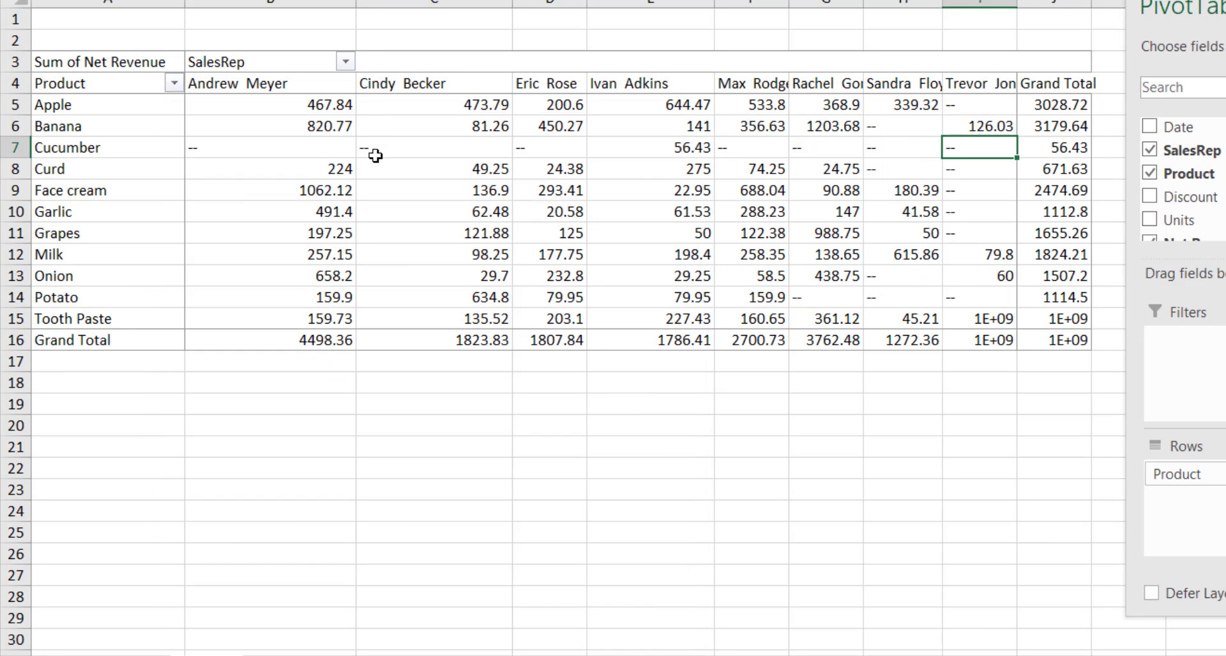
{"action": "left_click", "coordinate": [329, 151]}
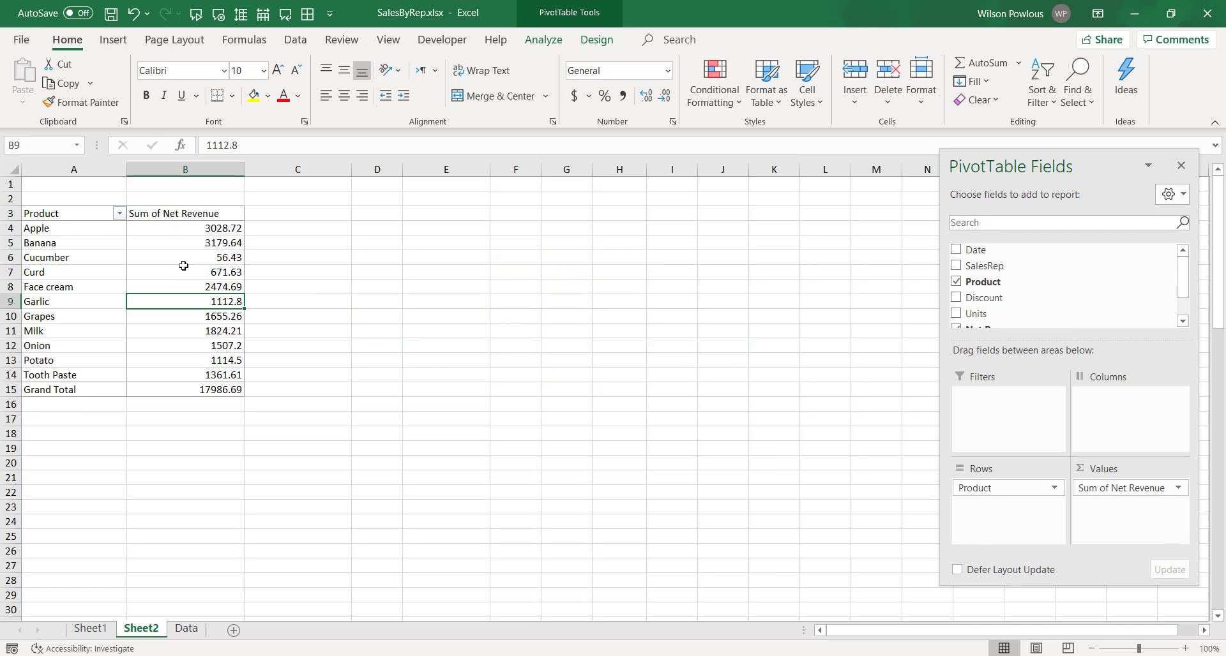
Select the product revenue totals in the PivotTable, ending on the Curd total.
{"action": "left_click", "coordinate": [186, 249]}
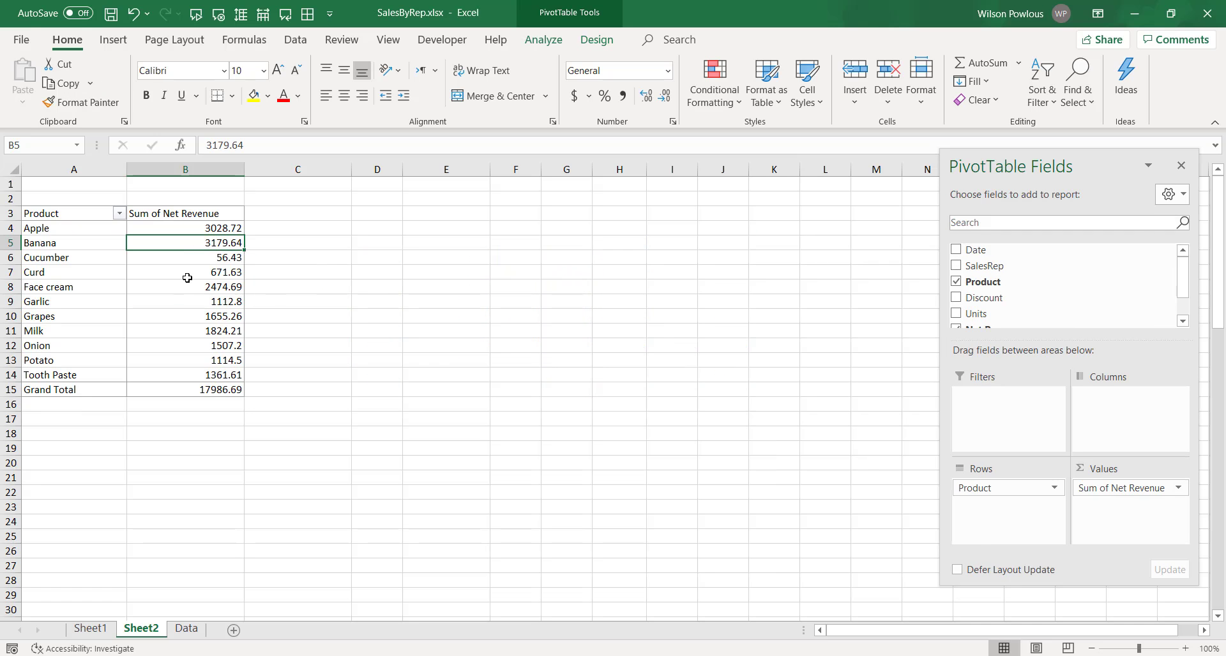
{"action": "left_click", "coordinate": [171, 314]}
{"action": "left_click", "coordinate": [99, 266]}
{"action": "left_click", "coordinate": [197, 272]}
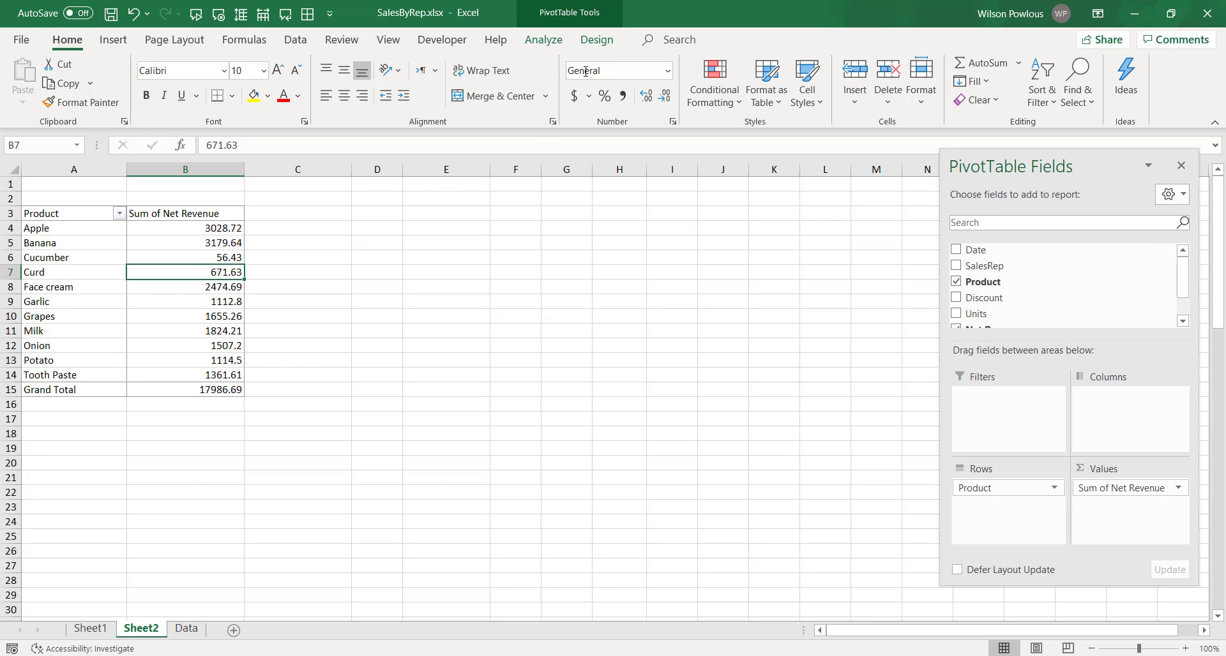
Start a PivotChart from the PivotTable Analyze tools with Clustered Column chosen.
{"action": "left_click", "coordinate": [546, 41]}
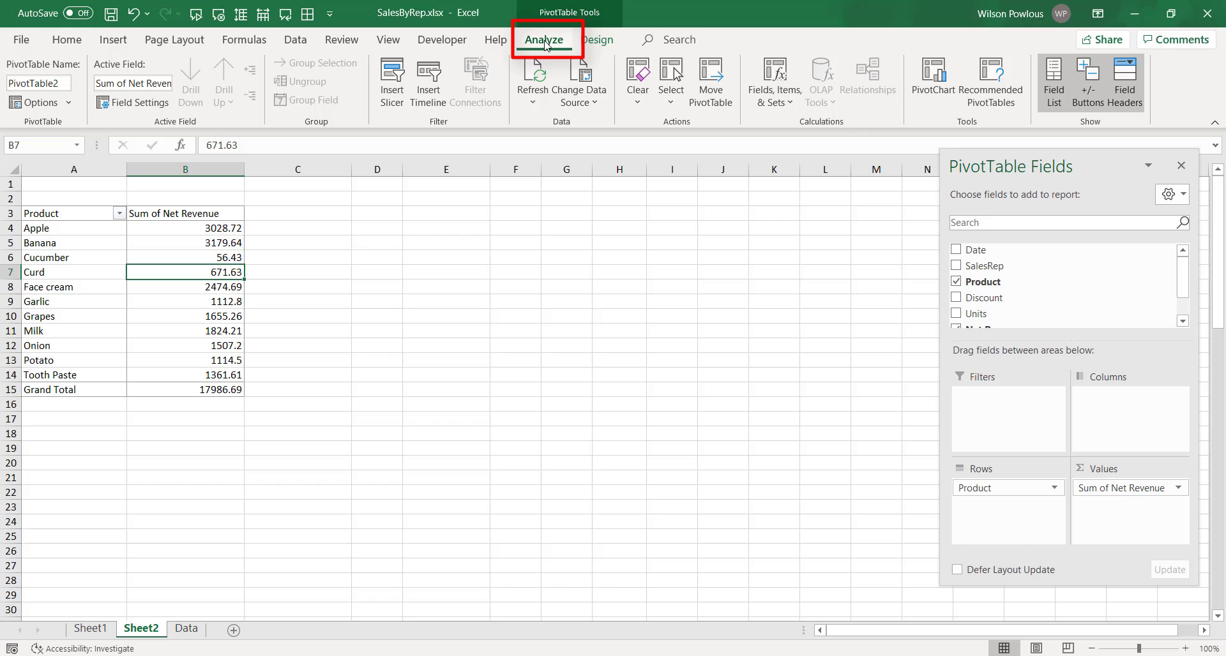
{"action": "left_click", "coordinate": [934, 92]}
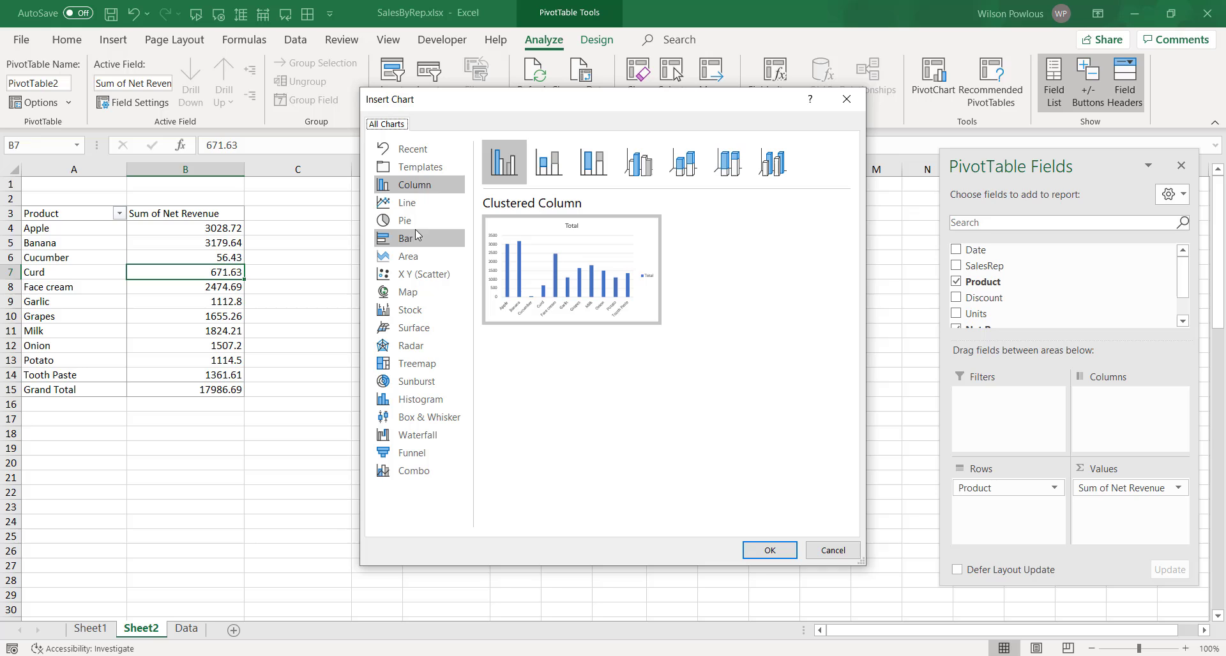
{"action": "mouse_move", "coordinate": [621, 299]}
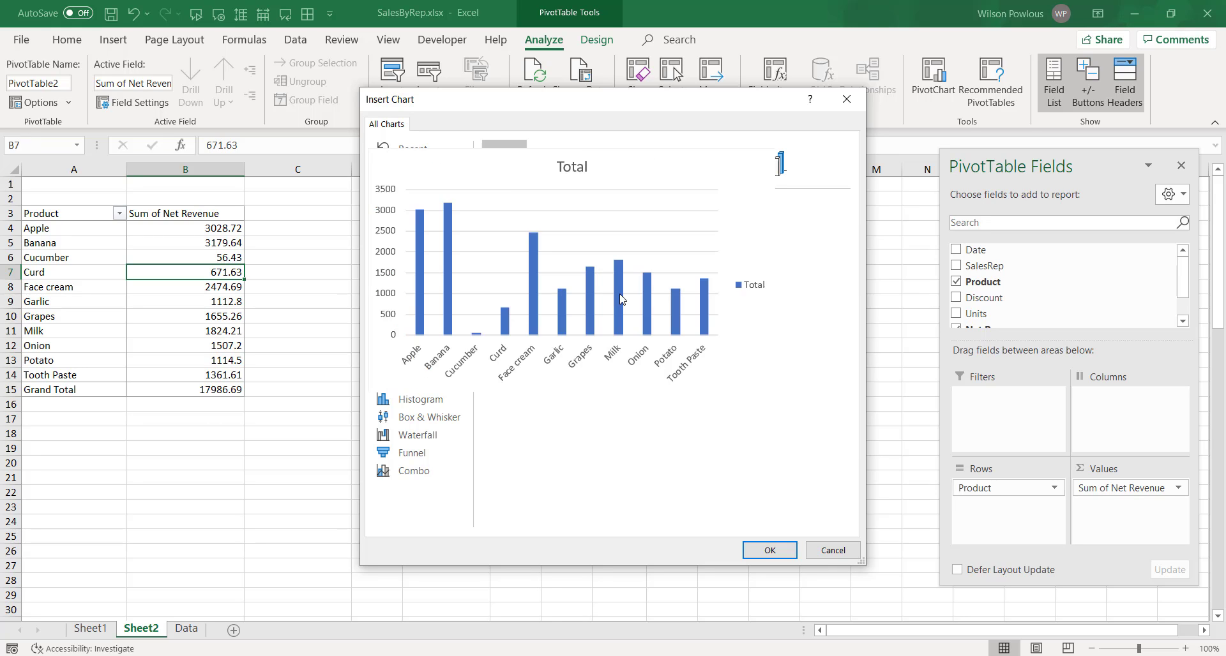
Insert the clustered column PivotChart and resize it beside the table.
{"action": "left_click", "coordinate": [770, 550]}
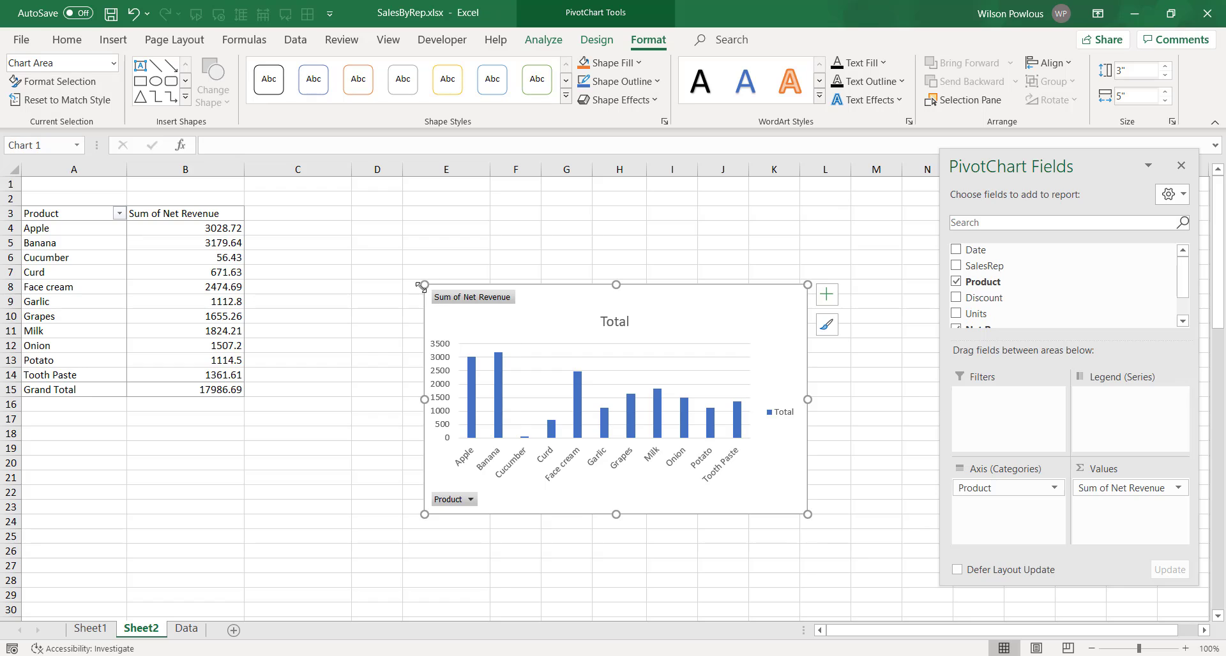
{"action": "left_click_drag", "start_coordinate": [425, 282], "coordinate": [335, 205]}
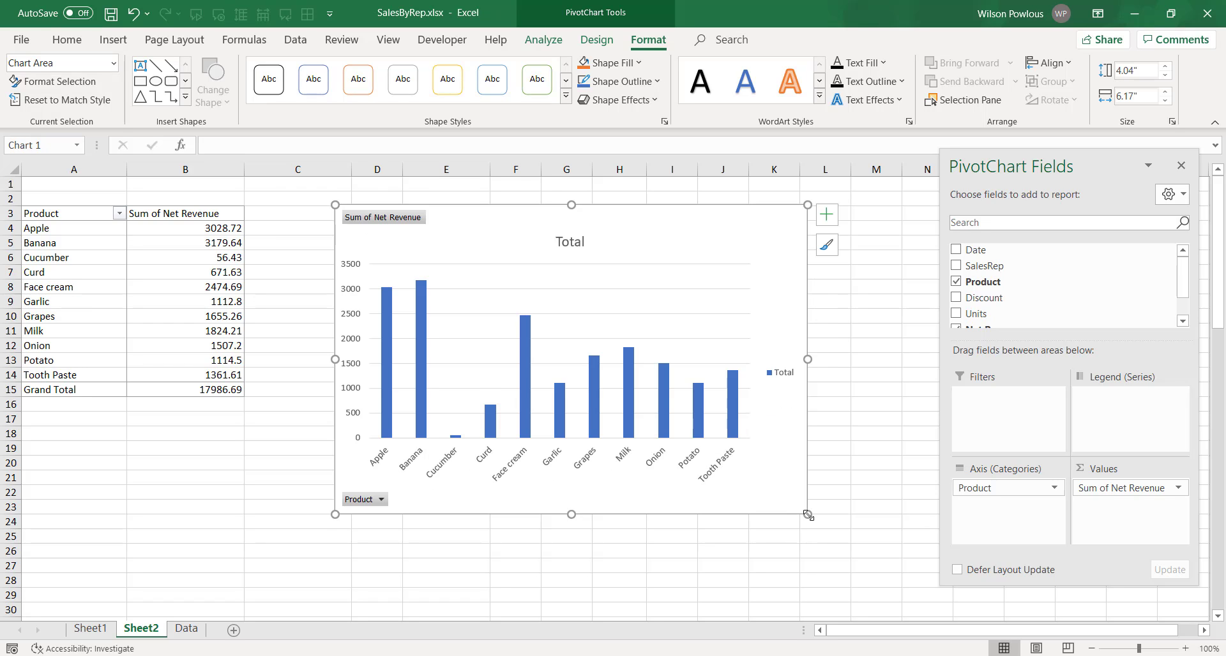
{"action": "left_click_drag", "start_coordinate": [807, 514], "coordinate": [779, 491]}
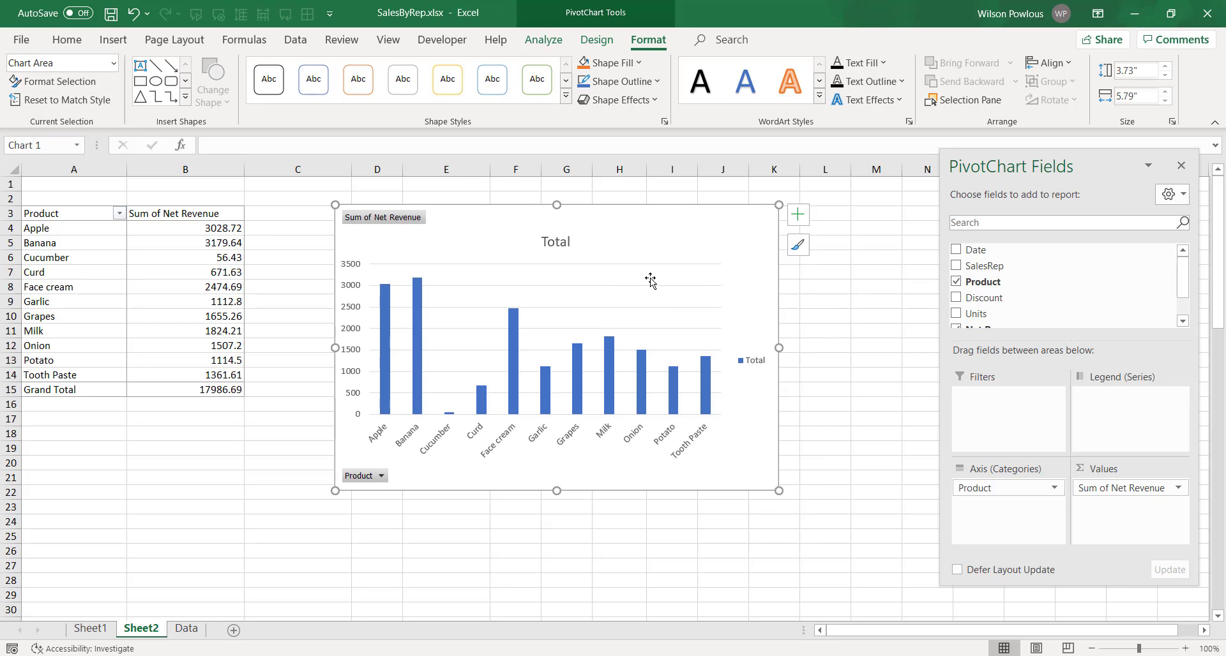
Add value data labels above each net revenue bar, then return to the worksheet.
{"action": "right_click", "coordinate": [516, 321]}
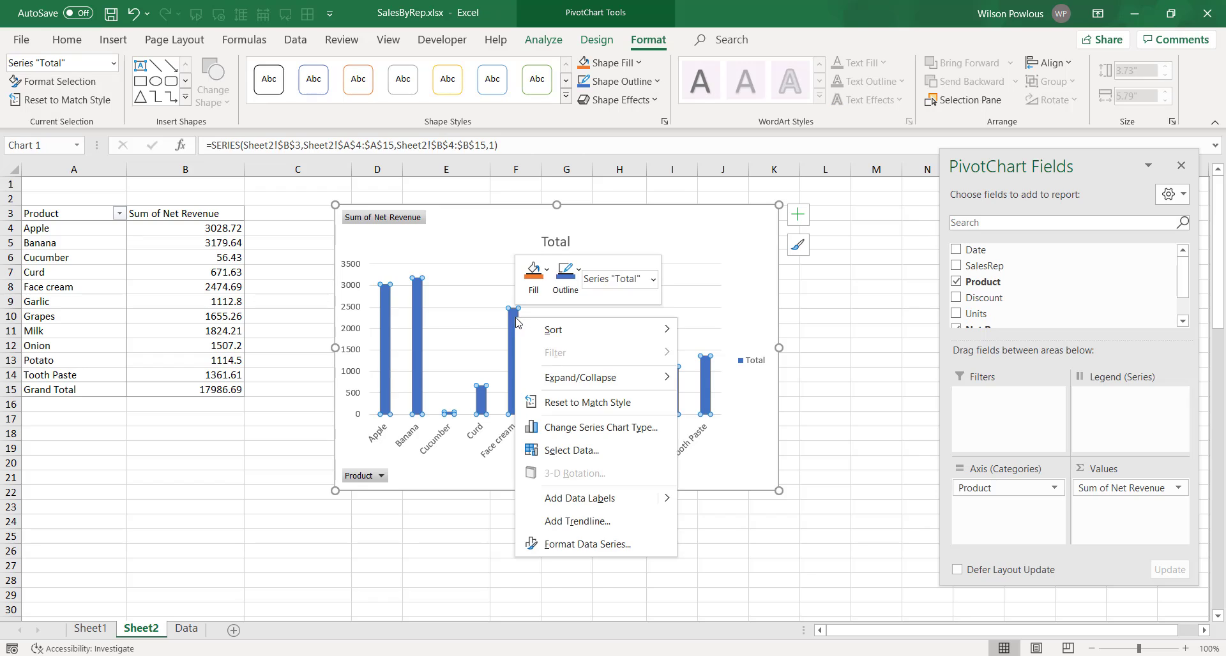
{"action": "left_click", "coordinate": [581, 498]}
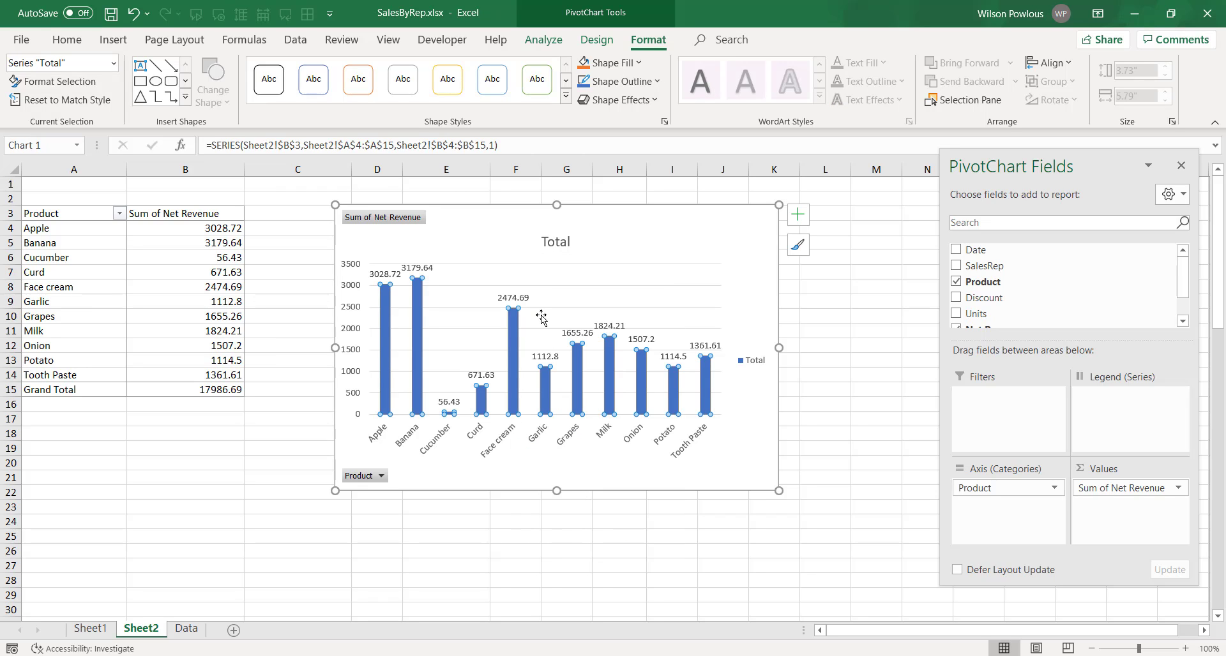
{"action": "key", "text": "Escape"}
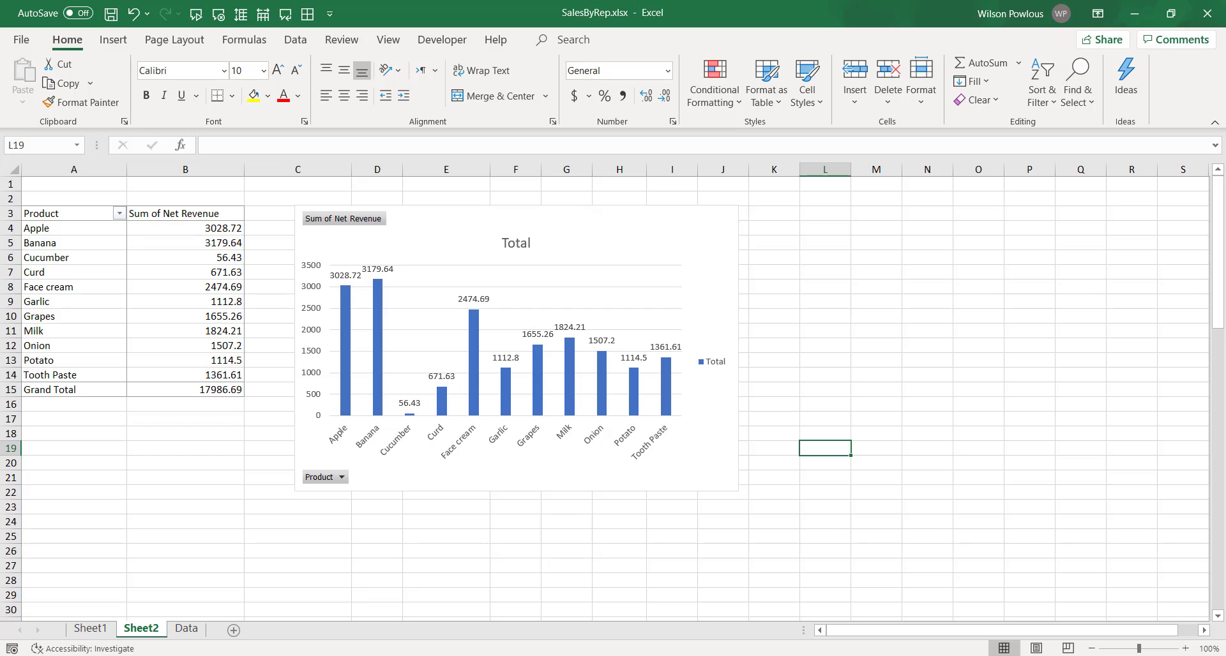